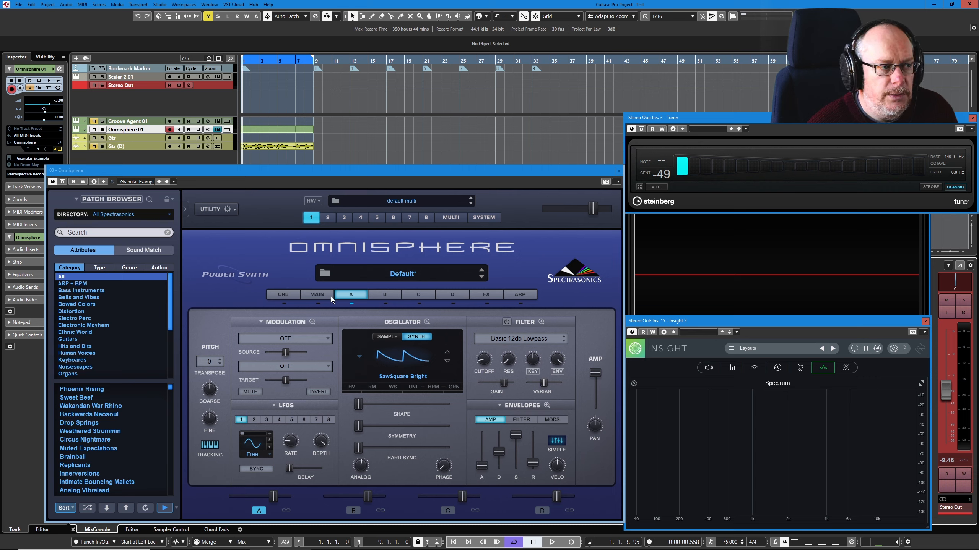
Raise layer A's amp attack and decay to maximum, set layer B's amp decay and sustain to minimum, and compare both layers.
{"action": "left_click_drag", "start_coordinate": [482, 467], "coordinate": [486, 501]}
{"action": "left_click", "coordinate": [387, 295]}
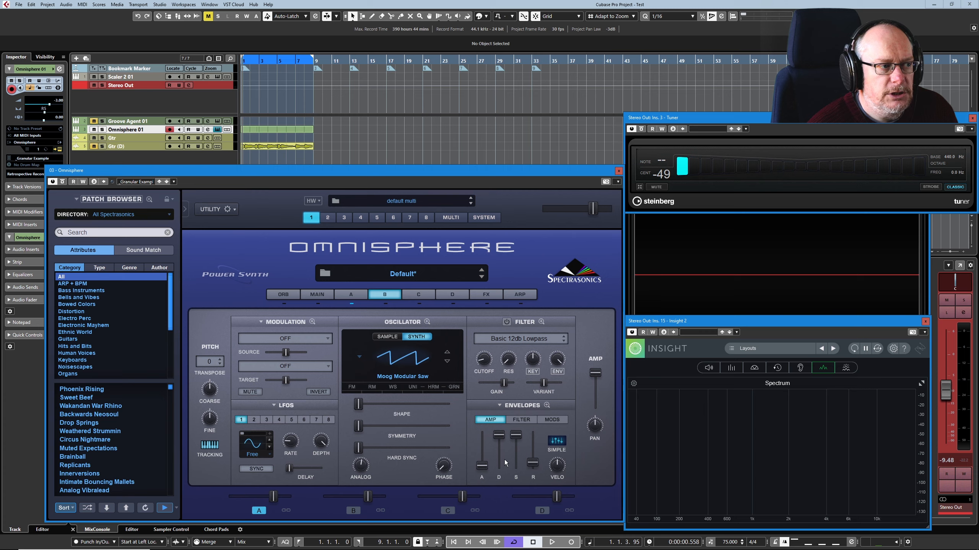
{"action": "left_click_drag", "start_coordinate": [500, 436], "coordinate": [515, 467]}
{"action": "left_click", "coordinate": [355, 294]}
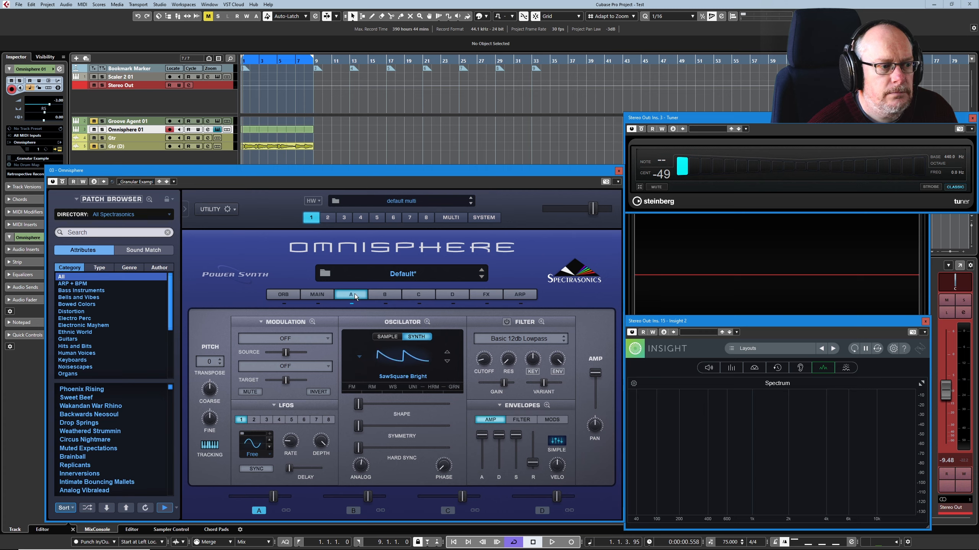
{"action": "left_click", "coordinate": [387, 294]}
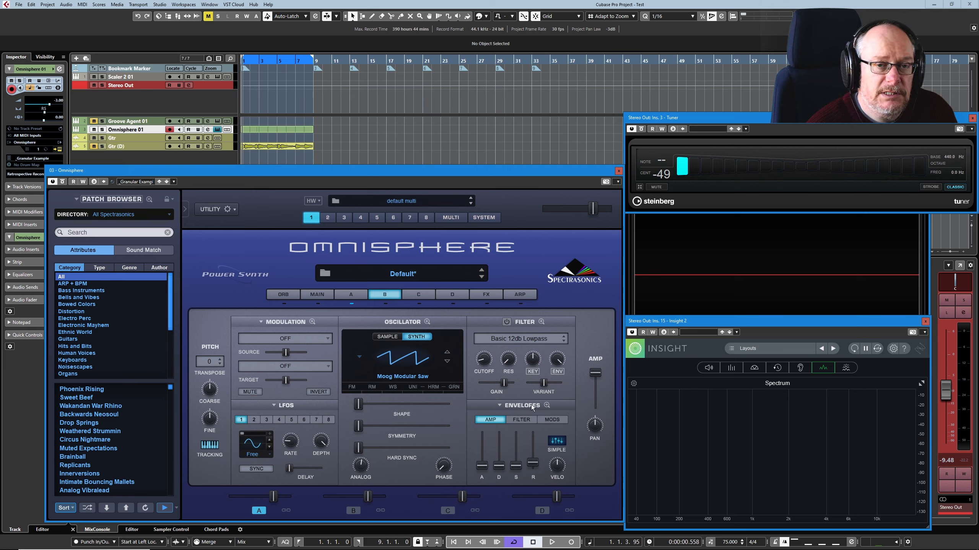
Show the Mods envelope for layer A and raise its attack, decay and sustain to maximum.
{"action": "left_click", "coordinate": [559, 420]}
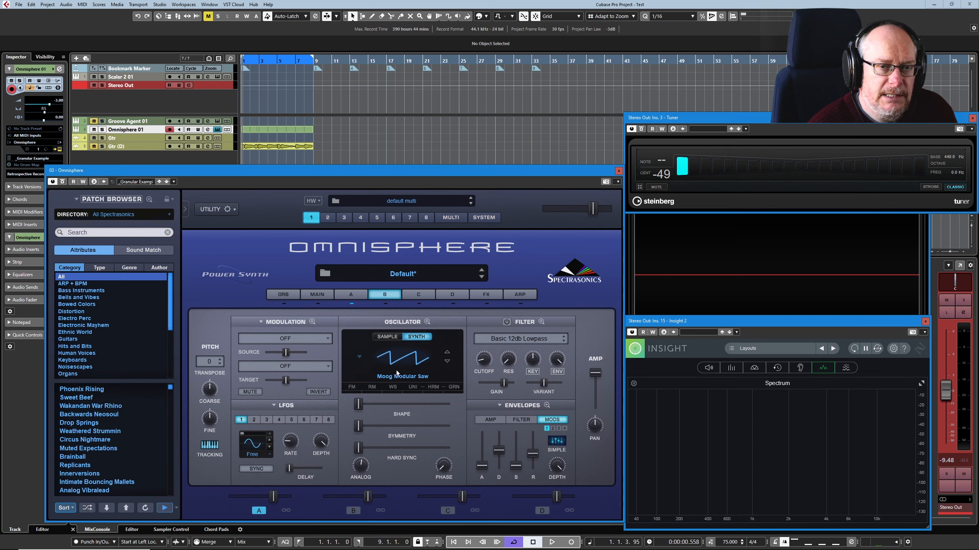
{"action": "left_click", "coordinate": [351, 295]}
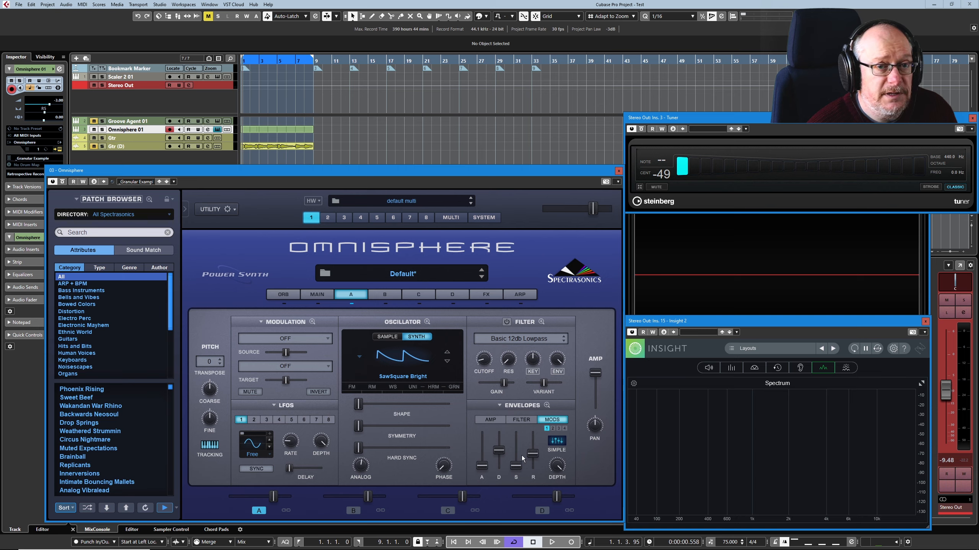
{"action": "left_click_drag", "start_coordinate": [479, 467], "coordinate": [499, 414]}
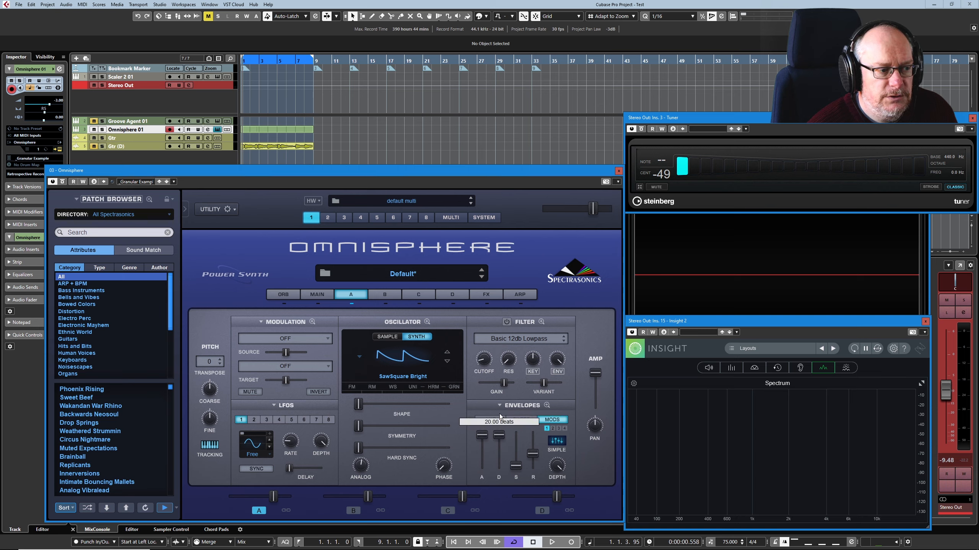
{"action": "left_click_drag", "start_coordinate": [517, 466], "coordinate": [517, 392]}
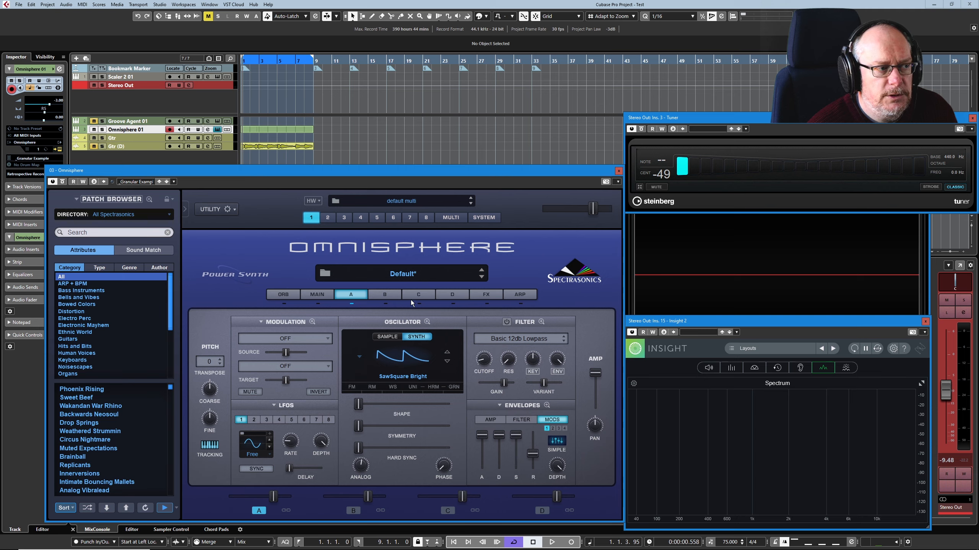
Compare the Mods envelope across layers B, C and D, set its decay to minimum in D, and recheck B and A.
{"action": "left_click", "coordinate": [383, 294]}
{"action": "left_click", "coordinate": [419, 294]}
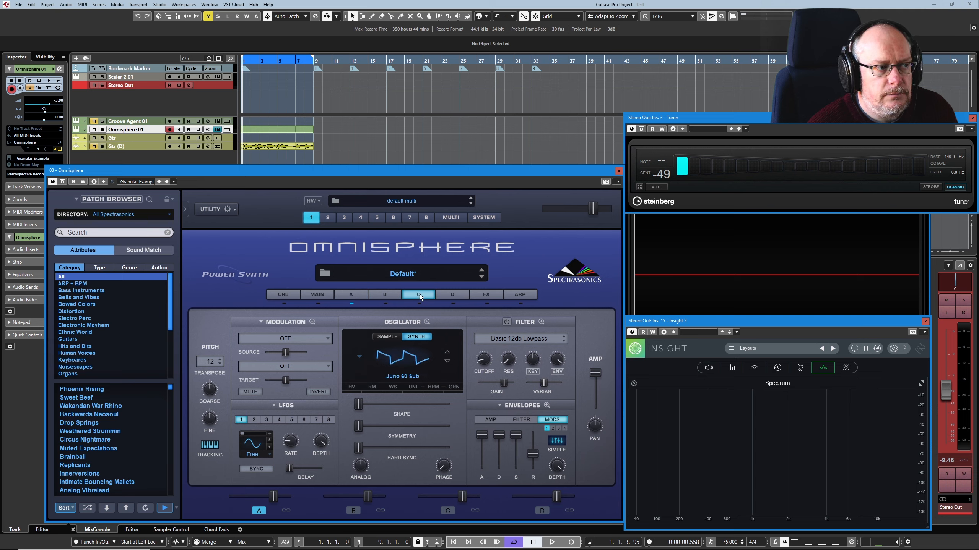
{"action": "left_click", "coordinate": [454, 295]}
{"action": "left_click_drag", "start_coordinate": [497, 437], "coordinate": [499, 466]}
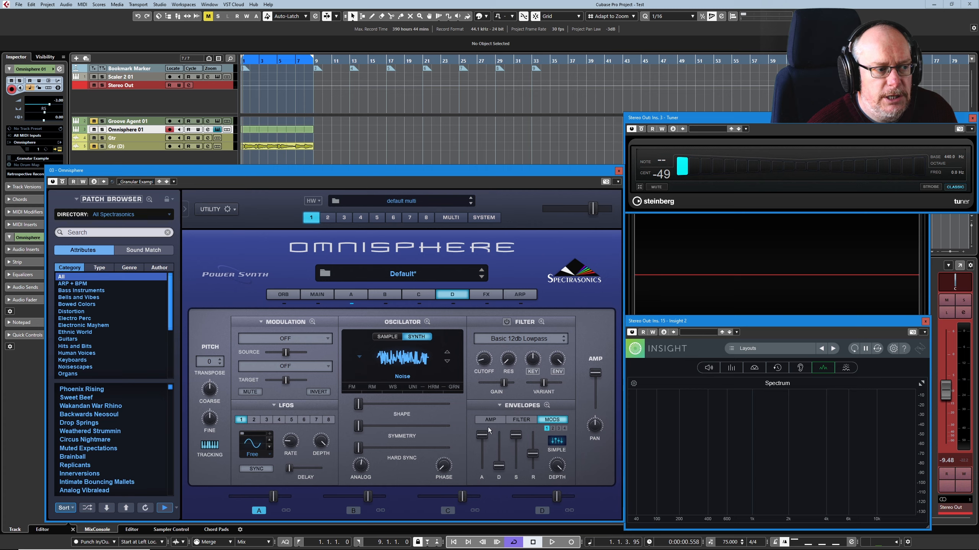
{"action": "left_click", "coordinate": [414, 295]}
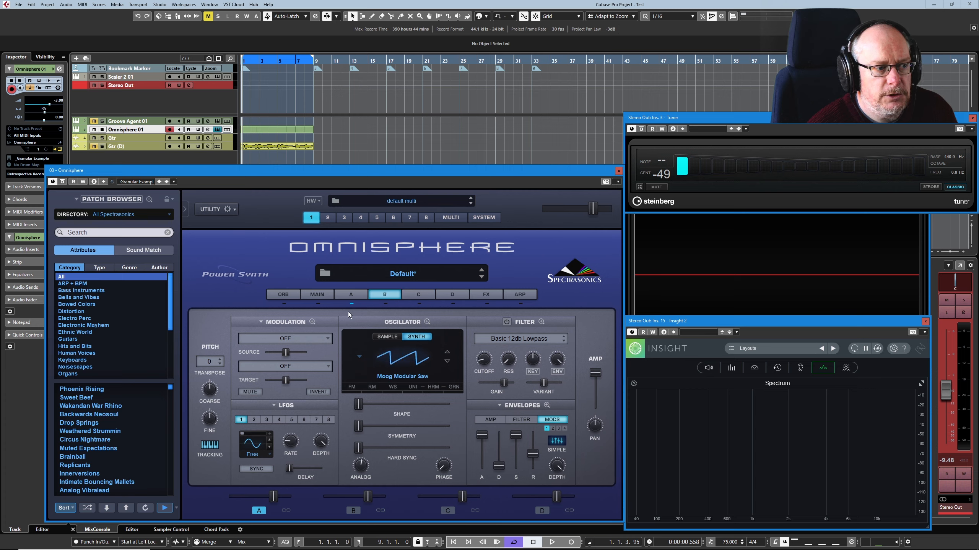
{"action": "left_click", "coordinate": [355, 295]}
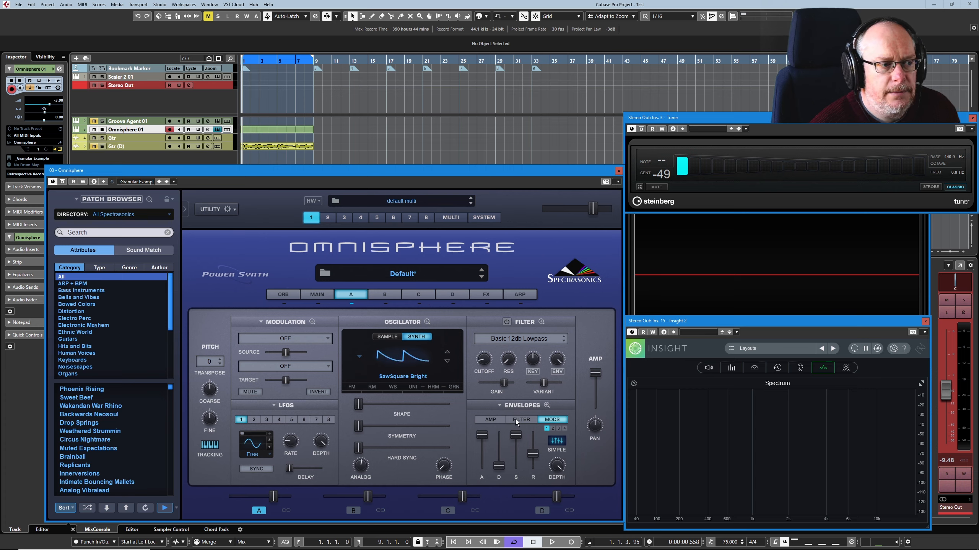
Return to layer A's amp envelope and set its attack and decay to minimum.
{"action": "left_click", "coordinate": [492, 419]}
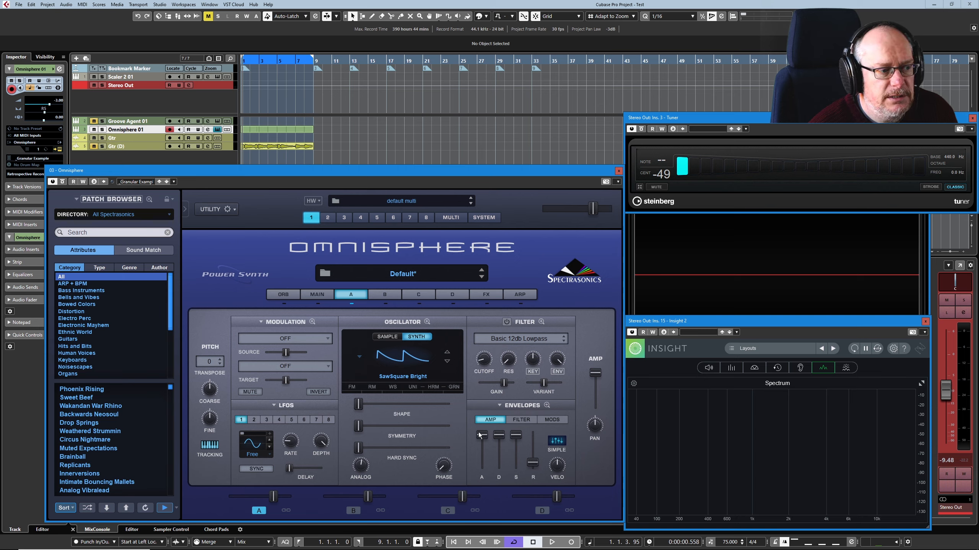
{"action": "left_click_drag", "start_coordinate": [483, 438], "coordinate": [480, 473]}
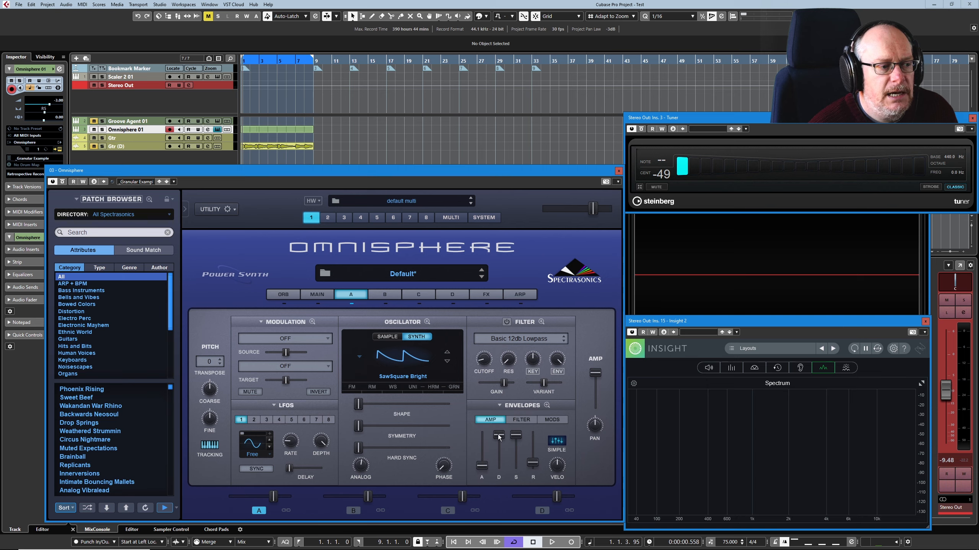
{"action": "left_click_drag", "start_coordinate": [498, 438], "coordinate": [503, 467]}
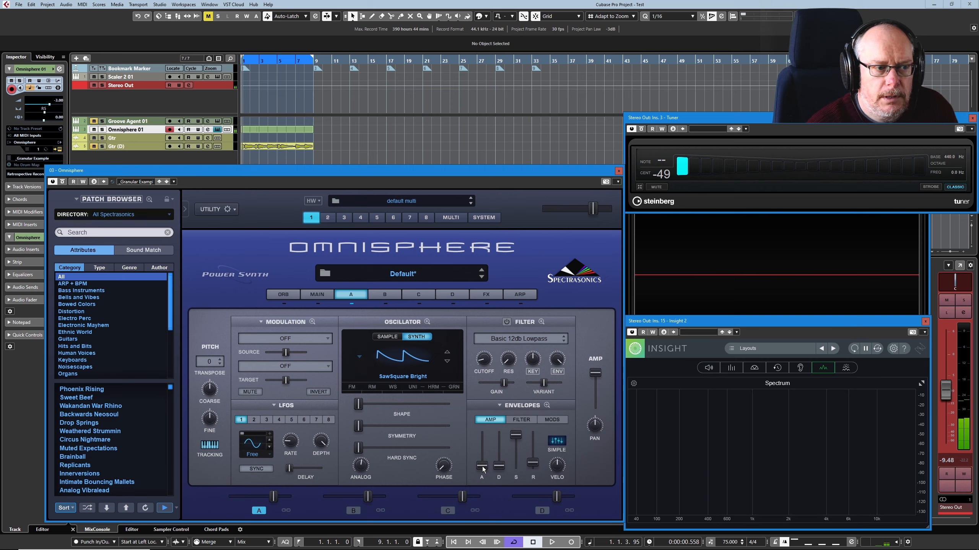
Try layer A's amp attack at a medium and minimum setting, and leave it at about 4.7 seconds.
{"action": "left_click_drag", "start_coordinate": [483, 468], "coordinate": [482, 448]}
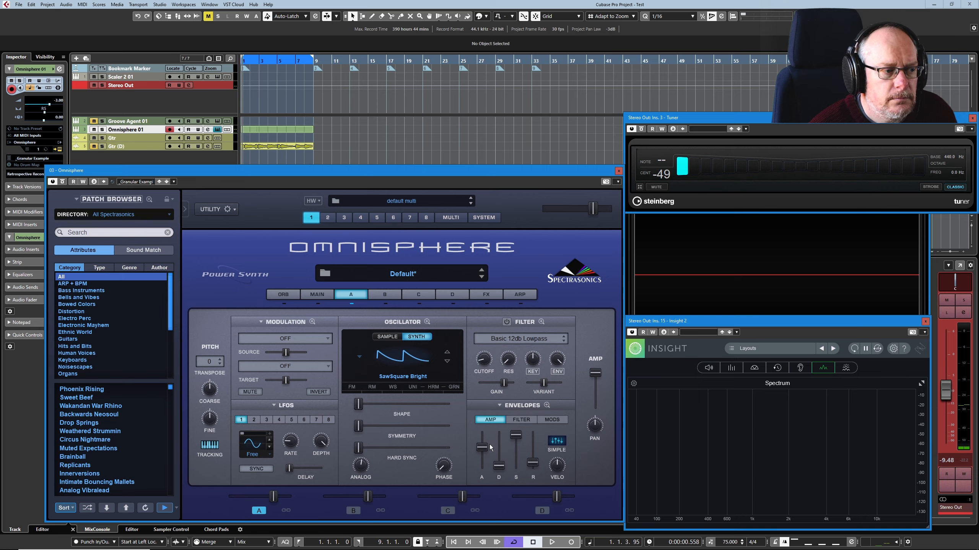
{"action": "left_click_drag", "start_coordinate": [483, 447], "coordinate": [485, 478]}
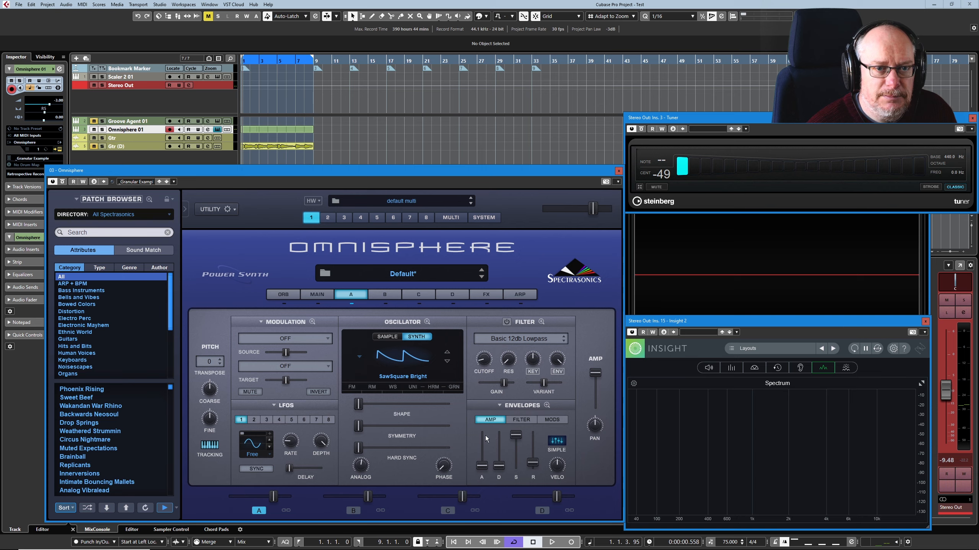
{"action": "left_click", "coordinate": [483, 464]}
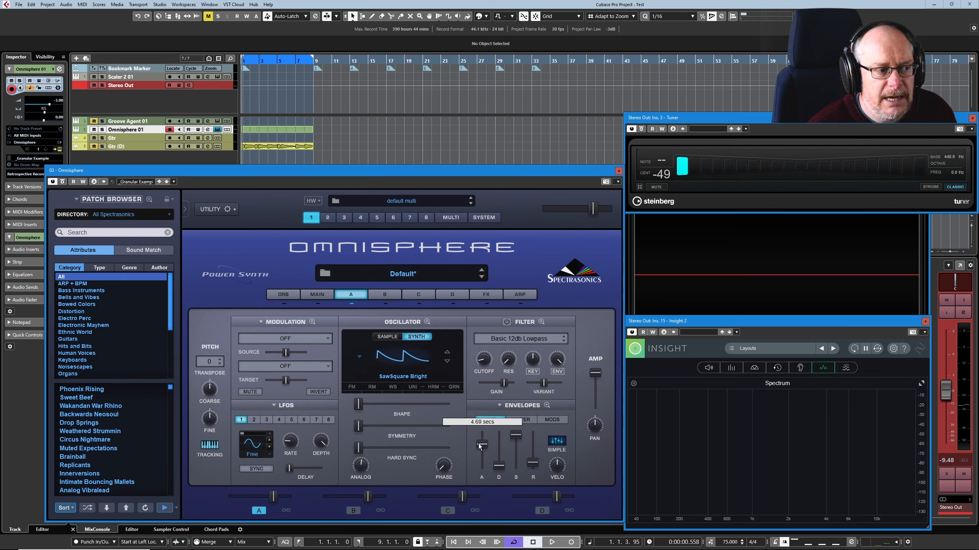
{"action": "left_click_drag", "start_coordinate": [479, 447], "coordinate": [483, 445]}
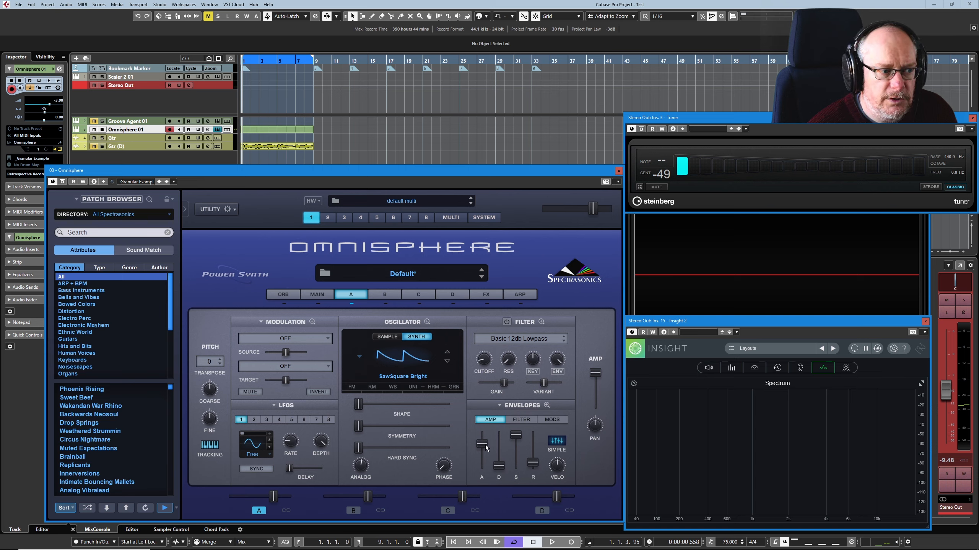
{"action": "left_click_drag", "start_coordinate": [485, 445], "coordinate": [483, 446]}
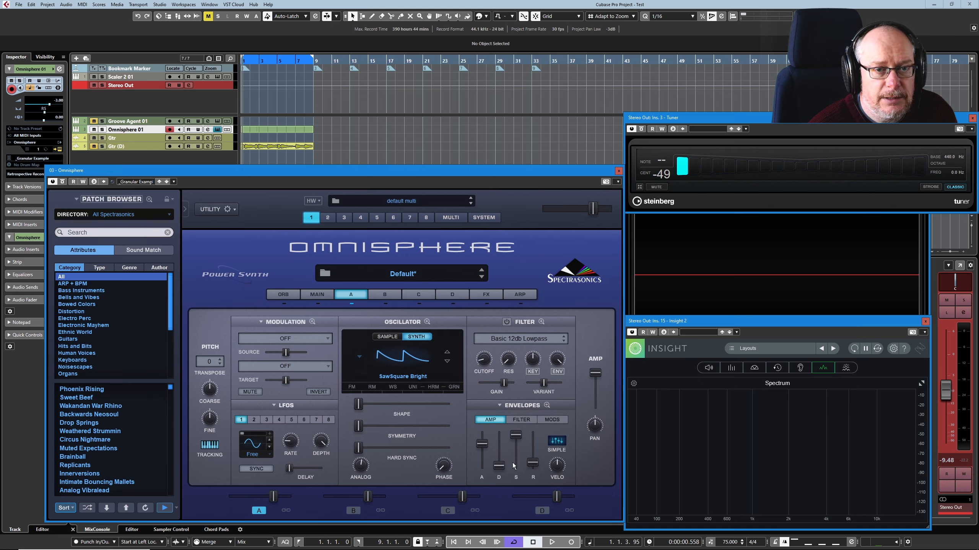
Set the amp envelope's decay to a middle level and its release to minimum, and sweep sustain between 0.00 and full.
{"action": "left_click_drag", "start_coordinate": [499, 466], "coordinate": [500, 445]}
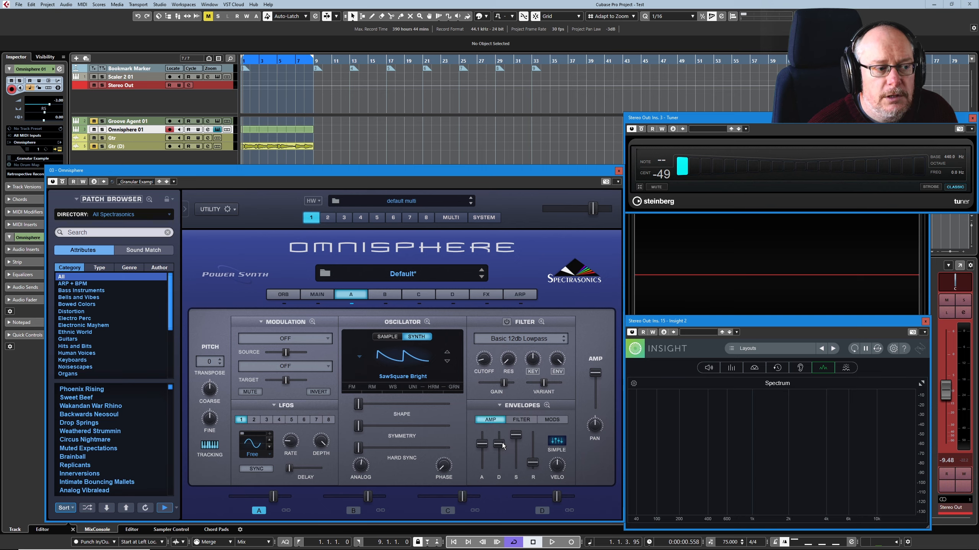
{"action": "left_click_drag", "start_coordinate": [518, 434], "coordinate": [533, 470]}
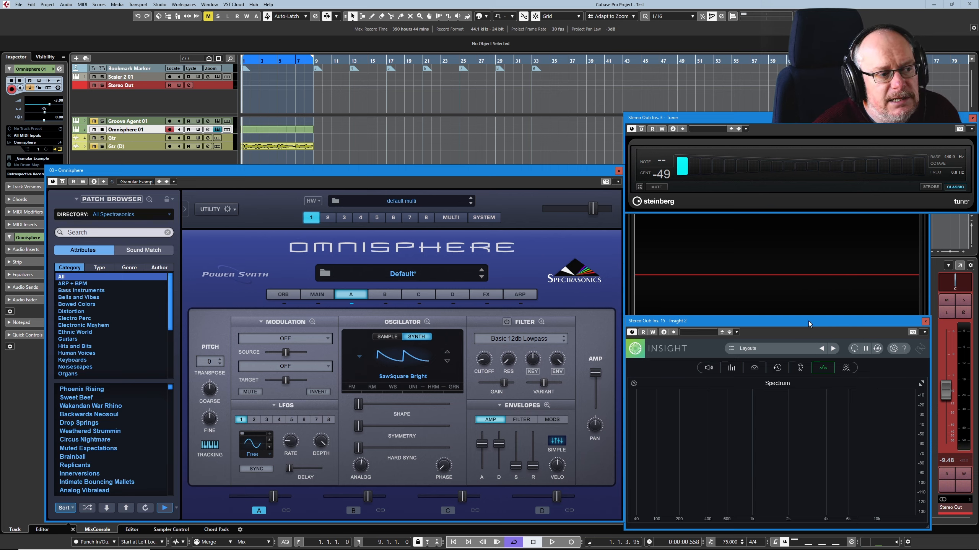
{"action": "left_click_drag", "start_coordinate": [516, 467], "coordinate": [513, 421]}
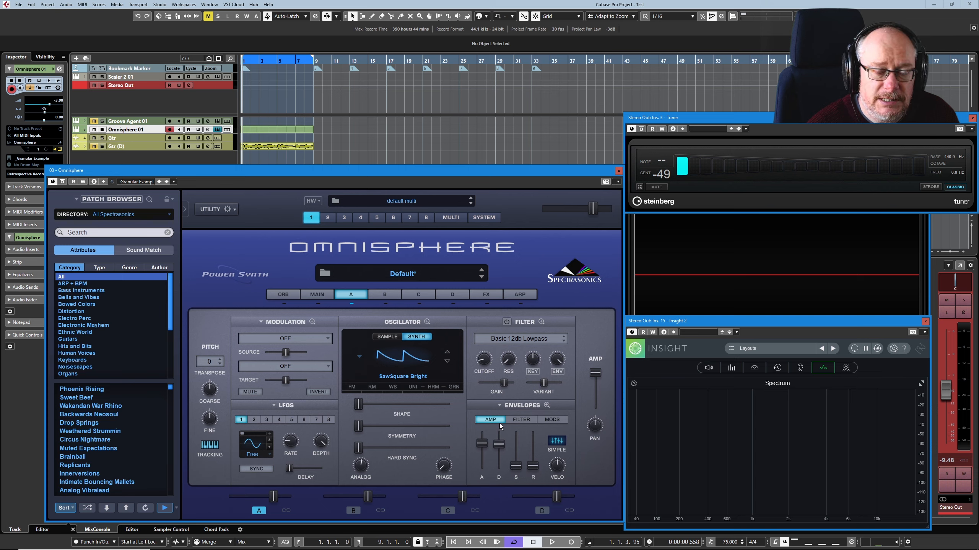
{"action": "left_click_drag", "start_coordinate": [515, 466], "coordinate": [519, 420]}
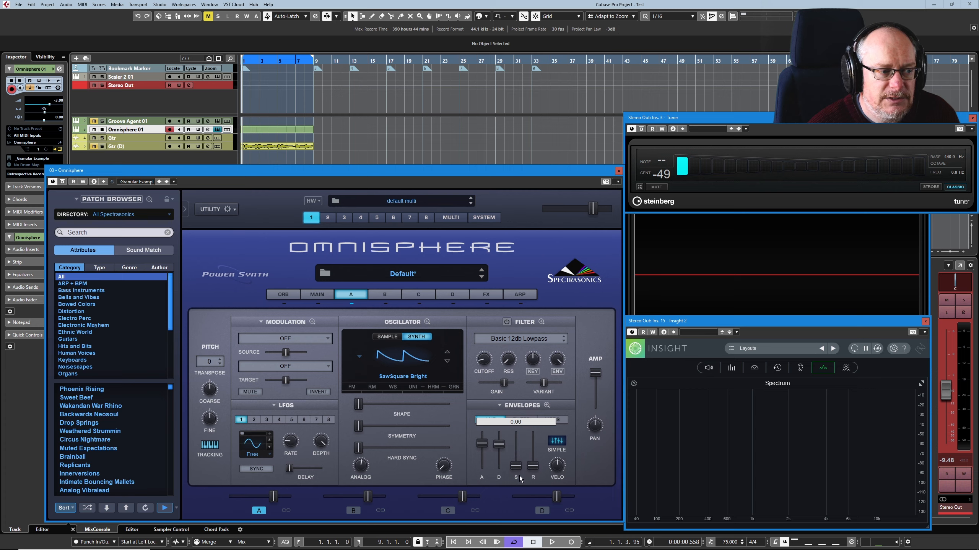
{"action": "left_click_drag", "start_coordinate": [519, 476], "coordinate": [517, 409]}
{"action": "left_click_drag", "start_coordinate": [514, 466], "coordinate": [510, 421]}
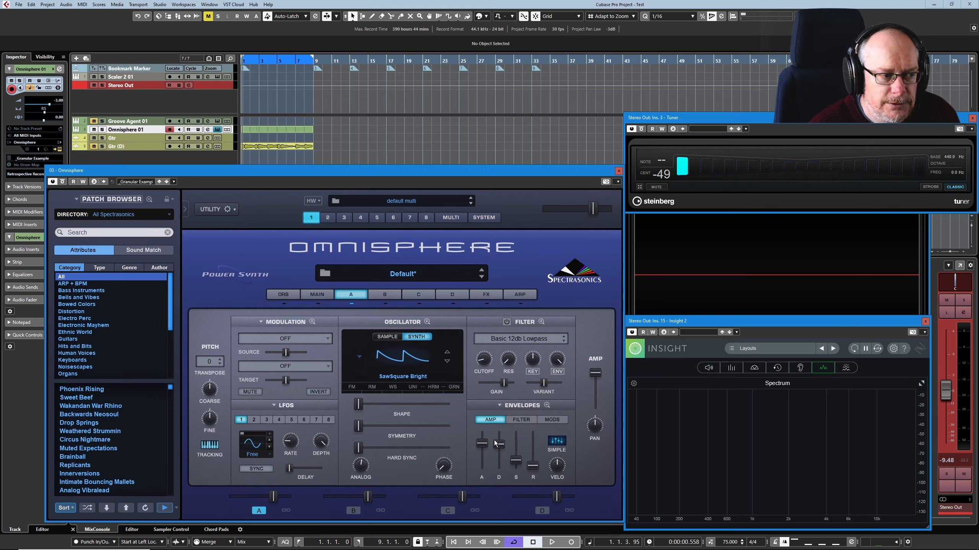
Set the amp envelope's attack, decay, sustain and release each to about the middle of its range.
{"action": "left_click_drag", "start_coordinate": [511, 451], "coordinate": [484, 453]}
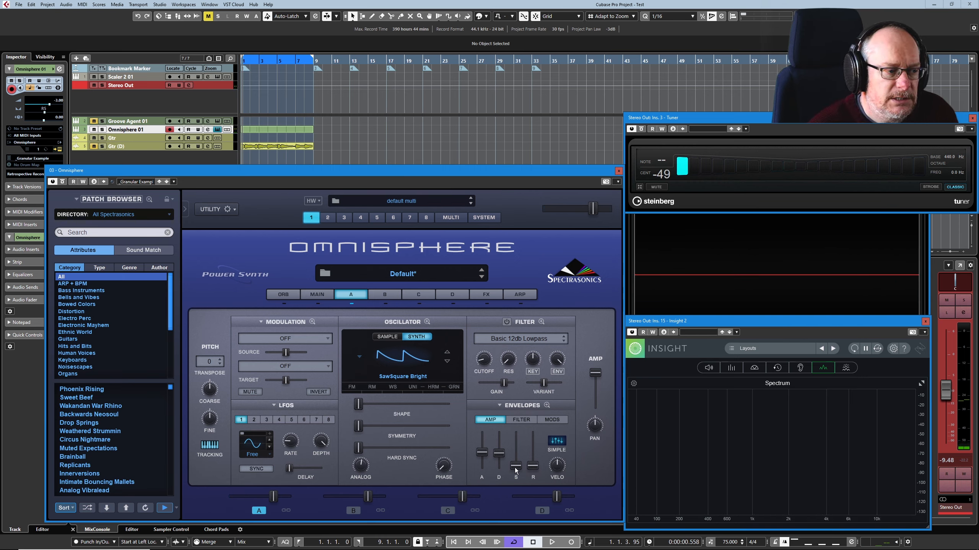
{"action": "left_click_drag", "start_coordinate": [515, 466], "coordinate": [515, 435]}
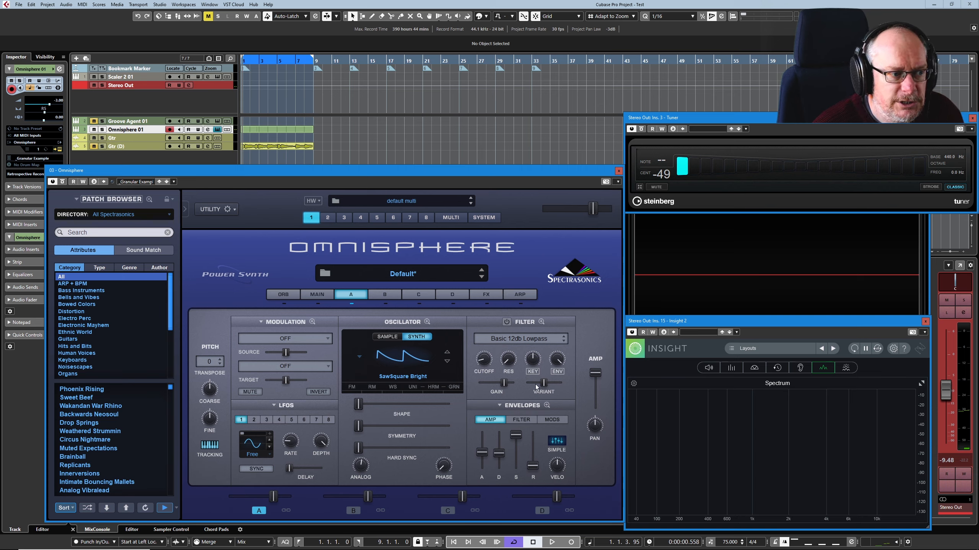
{"action": "mouse_move", "coordinate": [513, 436]}
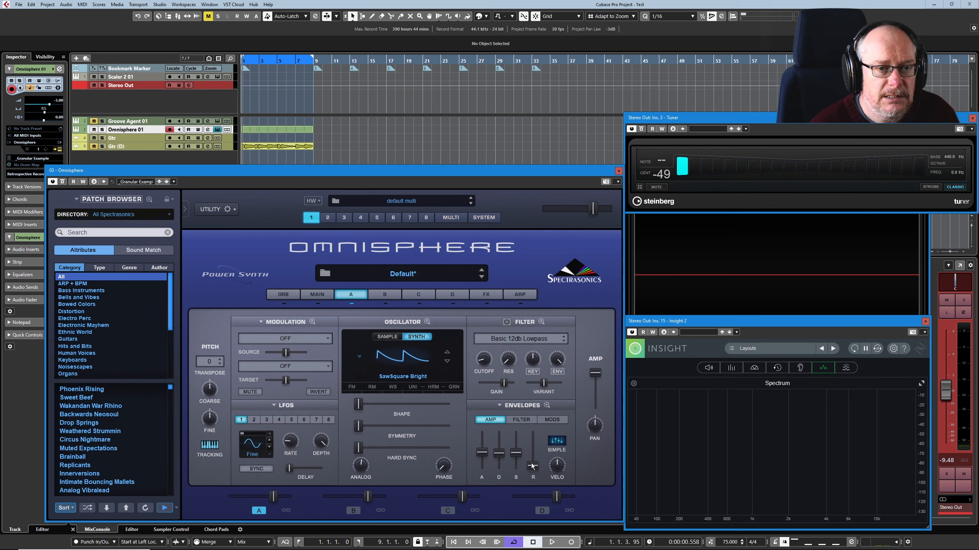
{"action": "left_click_drag", "start_coordinate": [532, 466], "coordinate": [537, 448]}
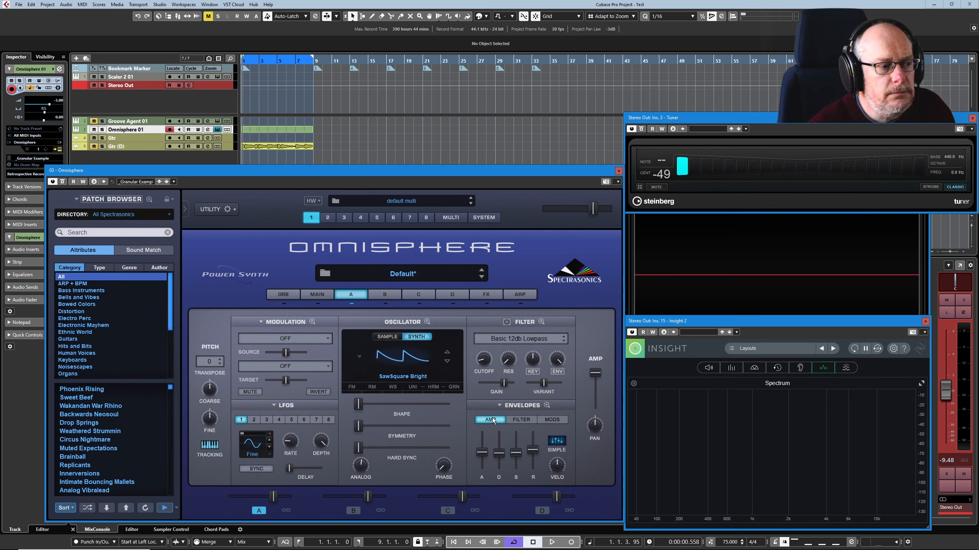
Set the amp envelope's attack, decay and release to minimum and its sustain to 1.00.
{"action": "left_click_drag", "start_coordinate": [481, 449], "coordinate": [523, 410]}
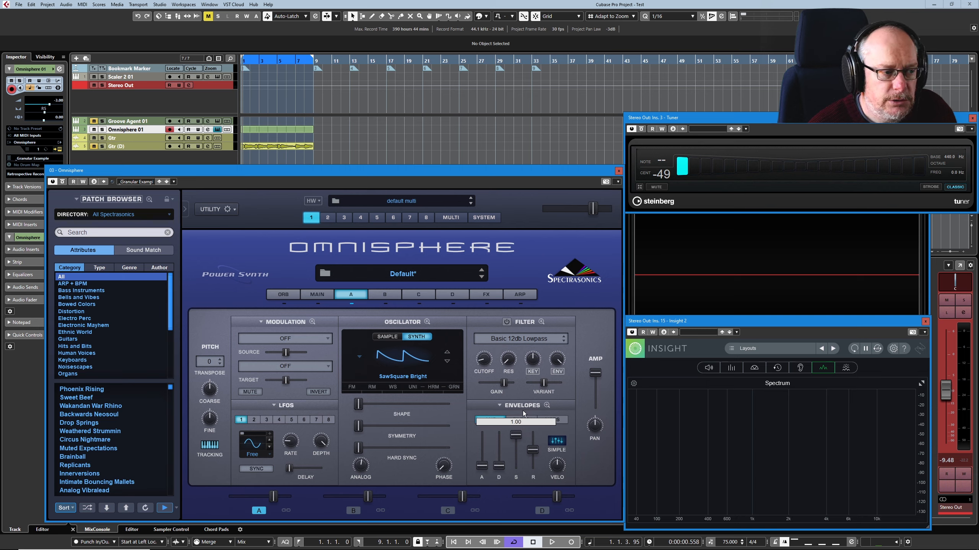
{"action": "left_click_drag", "start_coordinate": [532, 450], "coordinate": [528, 487]}
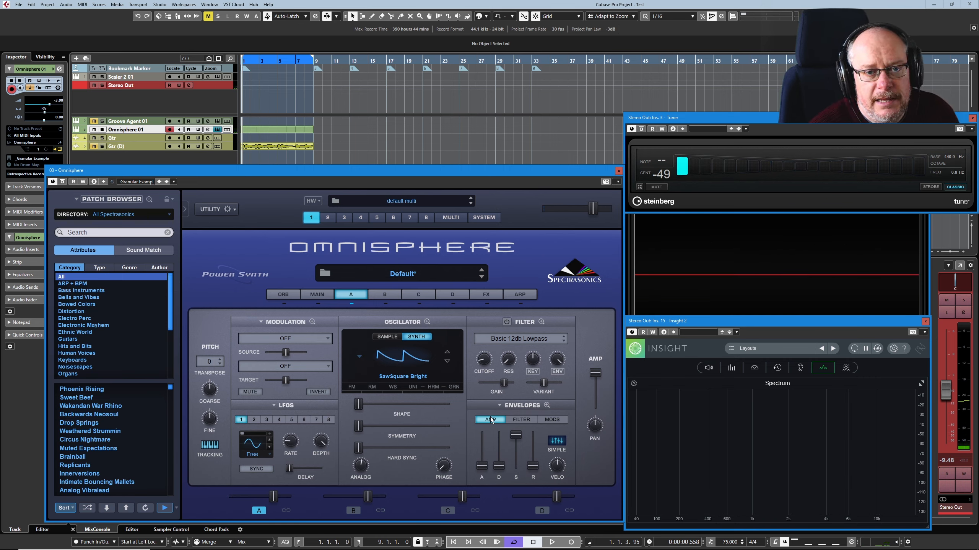
Give the filter envelope a long attack, minimum decay and full sustain, try a 20-second release, and compare it with the amp envelope.
{"action": "left_click", "coordinate": [523, 422]}
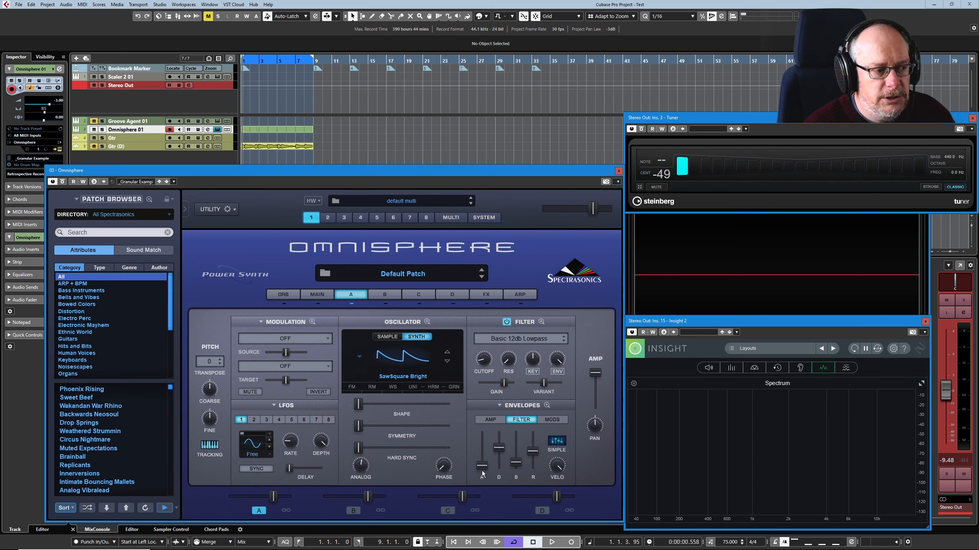
{"action": "left_click_drag", "start_coordinate": [481, 467], "coordinate": [501, 497]}
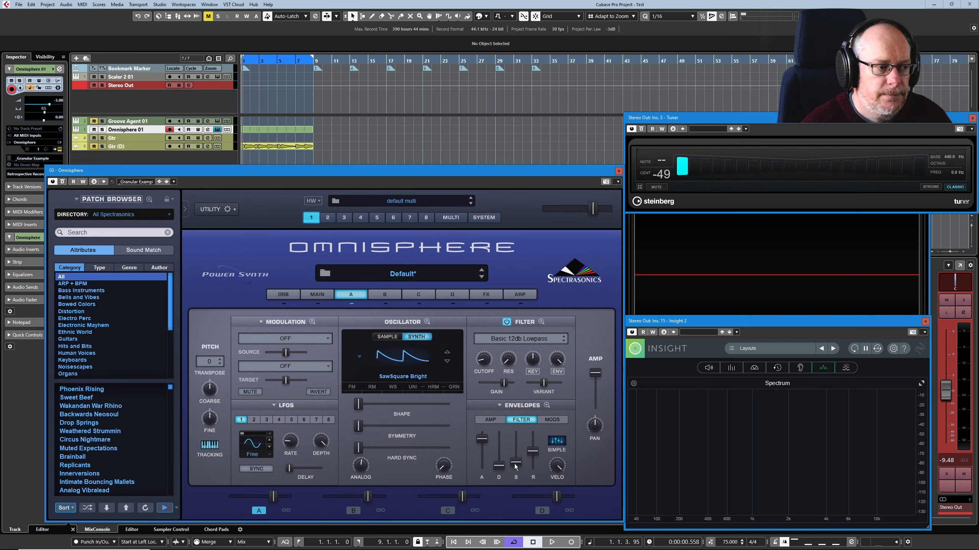
{"action": "mouse_move", "coordinate": [515, 463]}
{"action": "left_mouse_down"}
{"action": "mouse_move", "coordinate": [515, 434]}
{"action": "mouse_move", "coordinate": [534, 466]}
{"action": "left_mouse_up"}
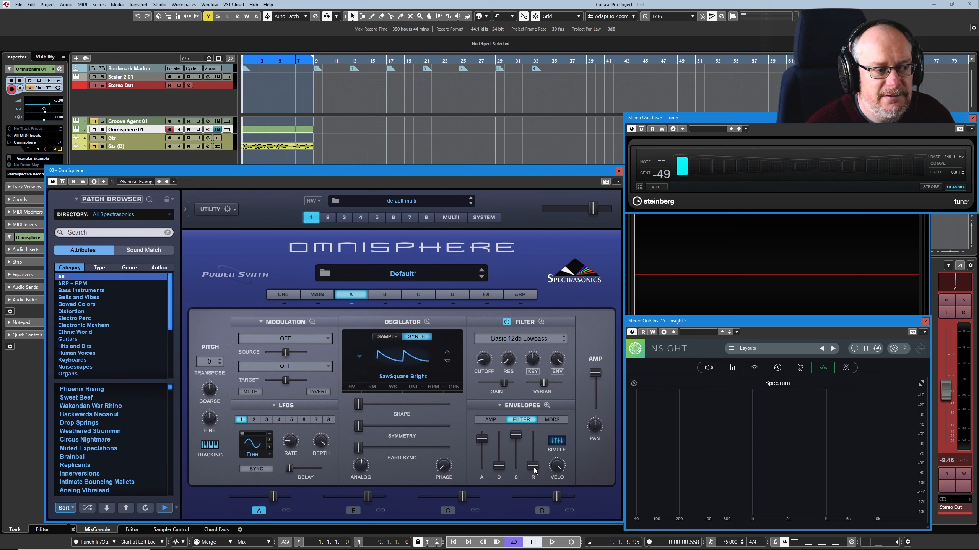
{"action": "left_click_drag", "start_coordinate": [533, 467], "coordinate": [531, 436]}
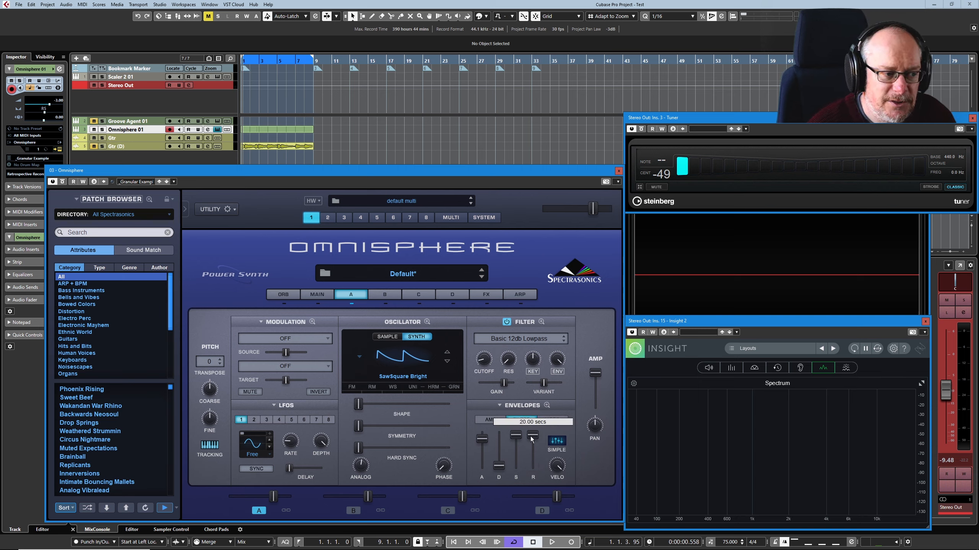
{"action": "left_click", "coordinate": [491, 419]}
{"action": "left_click", "coordinate": [521, 419]}
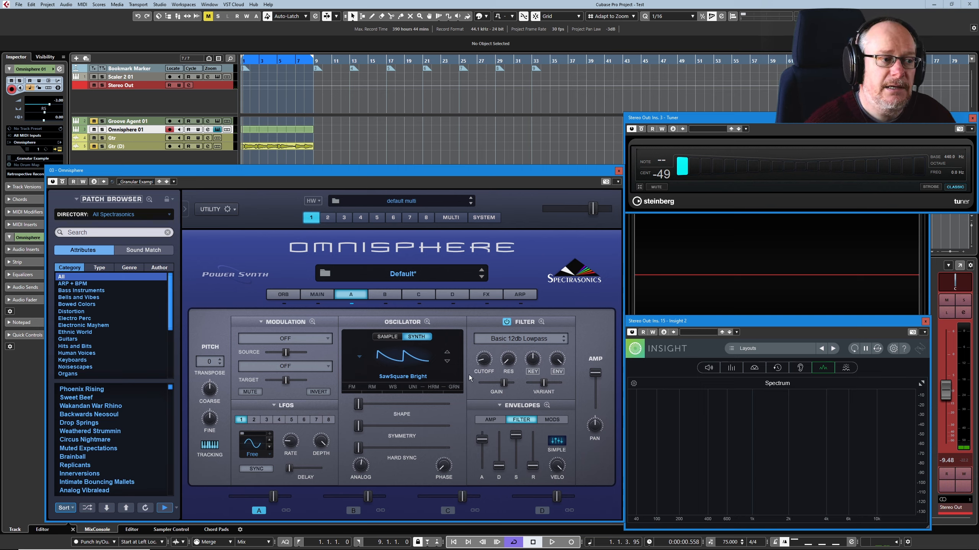
Try the filter cutoff, then set the filter envelope's decay to about the middle of its range and its sustain to minimum.
{"action": "mouse_move", "coordinate": [484, 359]}
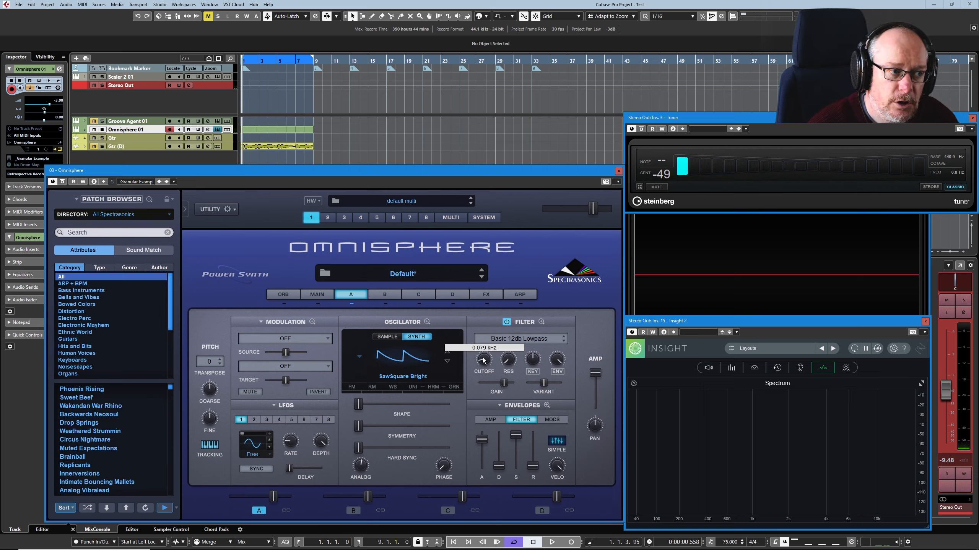
{"action": "left_click_drag", "start_coordinate": [484, 361], "coordinate": [483, 292]}
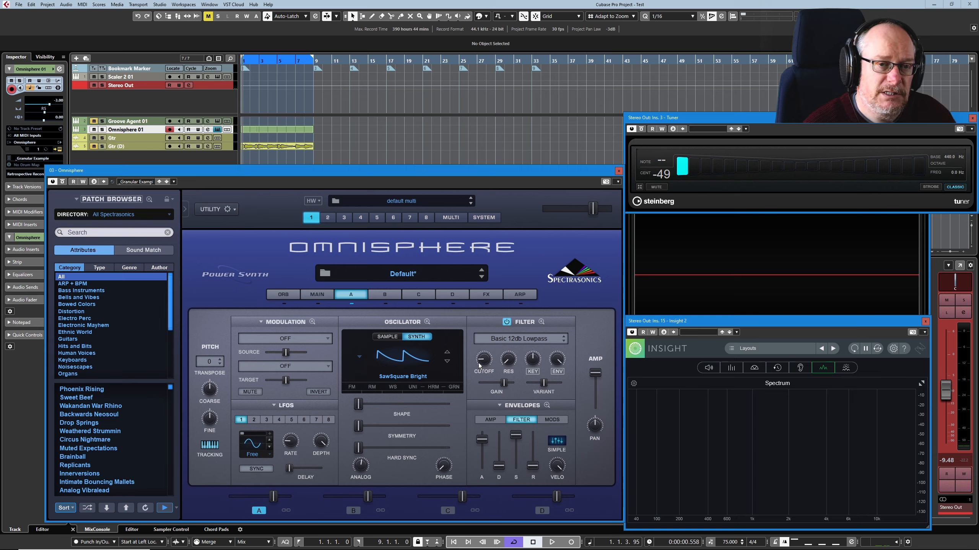
{"action": "left_click_drag", "start_coordinate": [499, 465], "coordinate": [502, 443]}
{"action": "left_click_drag", "start_coordinate": [515, 435], "coordinate": [514, 454]}
{"action": "left_click_drag", "start_coordinate": [515, 494], "coordinate": [520, 470]}
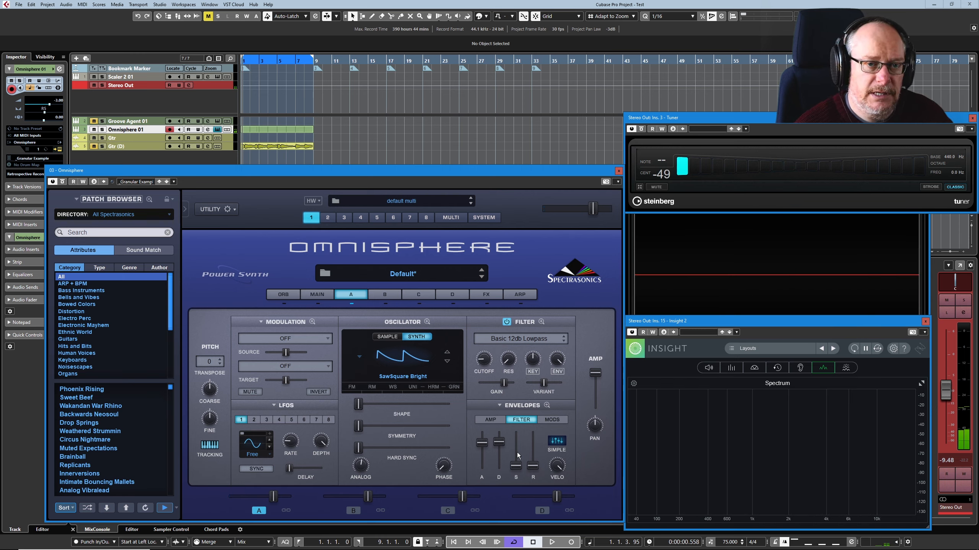
Turn off the filter, return to the amp envelope and lower its velocity sensitivity.
{"action": "left_click", "coordinate": [495, 420]}
{"action": "left_click", "coordinate": [521, 420]}
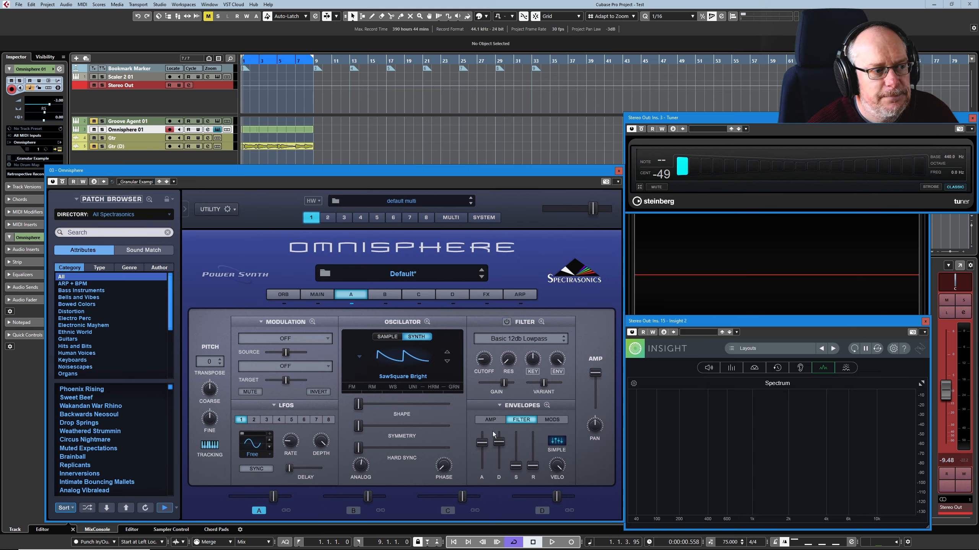
{"action": "left_click", "coordinate": [492, 421]}
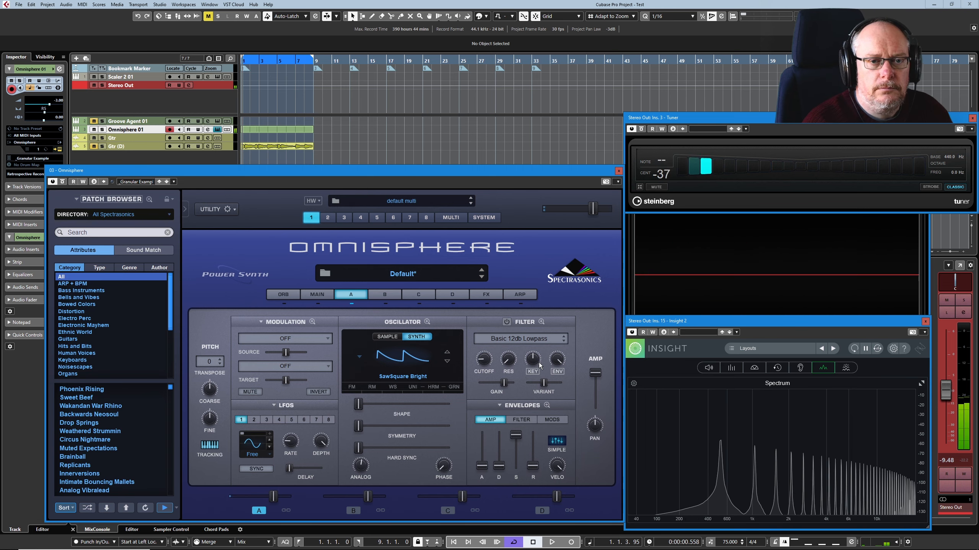
{"action": "left_click_drag", "start_coordinate": [554, 460], "coordinate": [554, 485]}
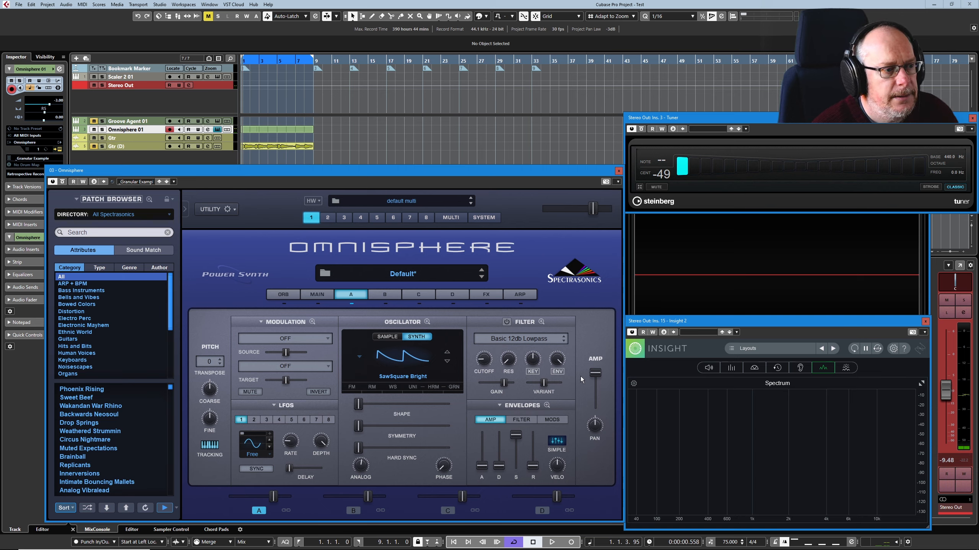
Shape the amp envelope in the enlarged view with a curved attack, a sloping decay to a mid-level sustain and a longer release, and close it.
{"action": "left_click", "coordinate": [546, 405]}
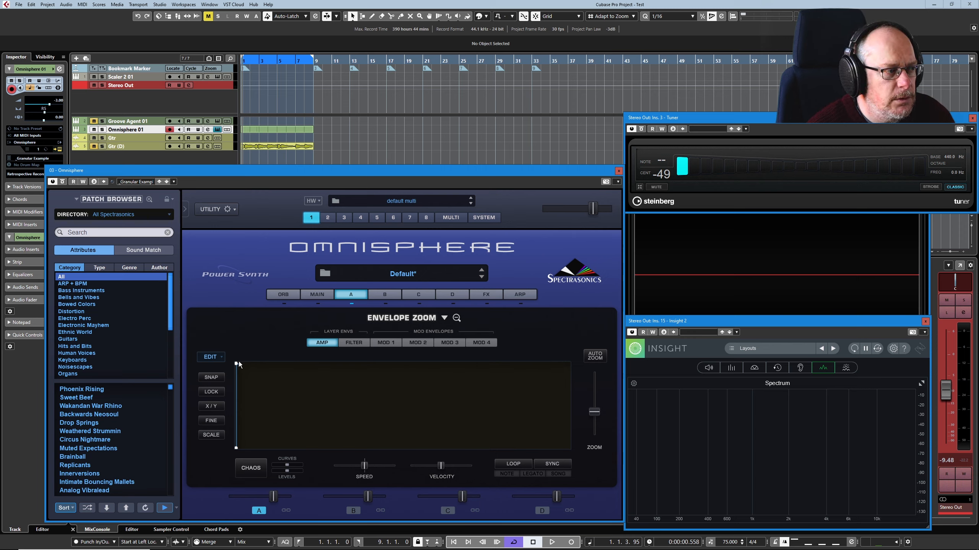
{"action": "scroll", "coordinate": [236, 364], "scroll_direction": "down", "scroll_amount": 3}
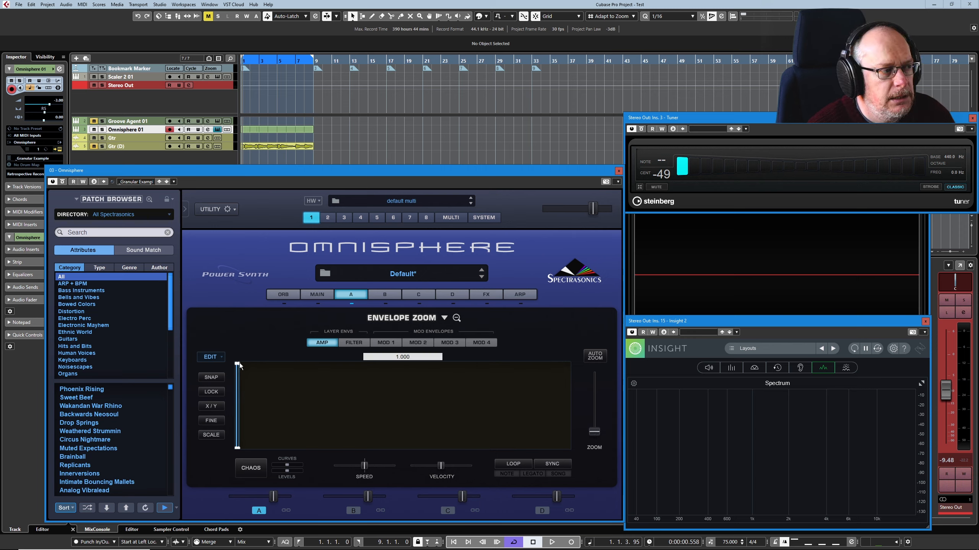
{"action": "left_click_drag", "start_coordinate": [236, 364], "coordinate": [359, 360]}
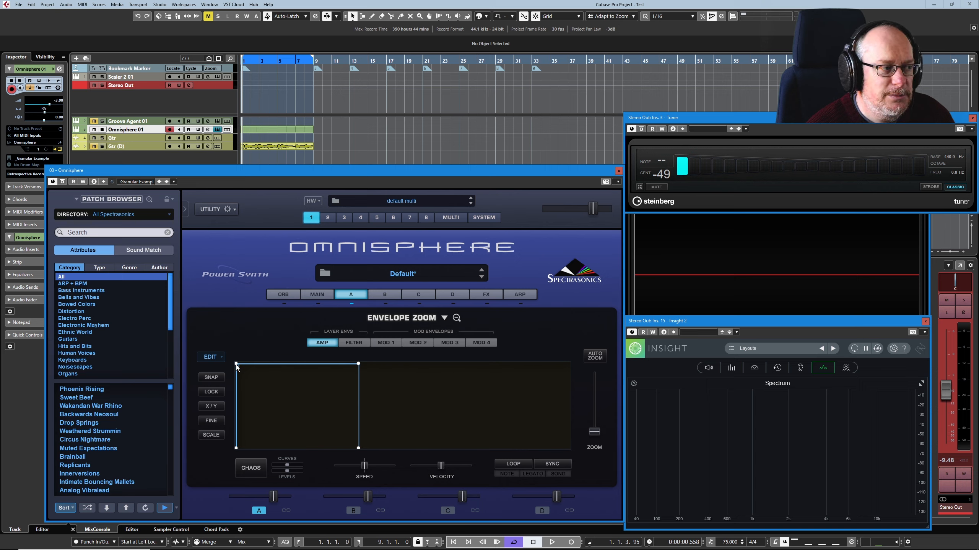
{"action": "left_click_drag", "start_coordinate": [237, 365], "coordinate": [300, 357]}
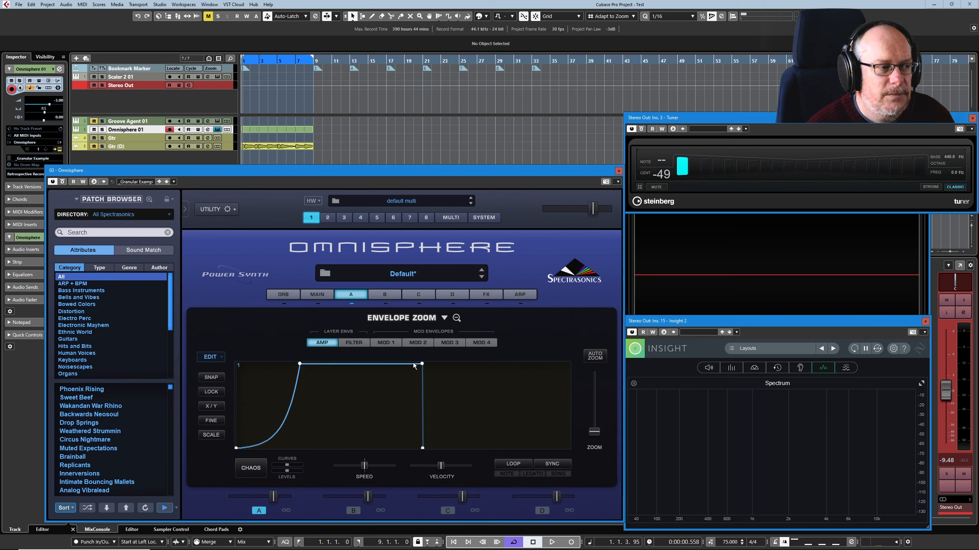
{"action": "left_click_drag", "start_coordinate": [422, 363], "coordinate": [524, 455]}
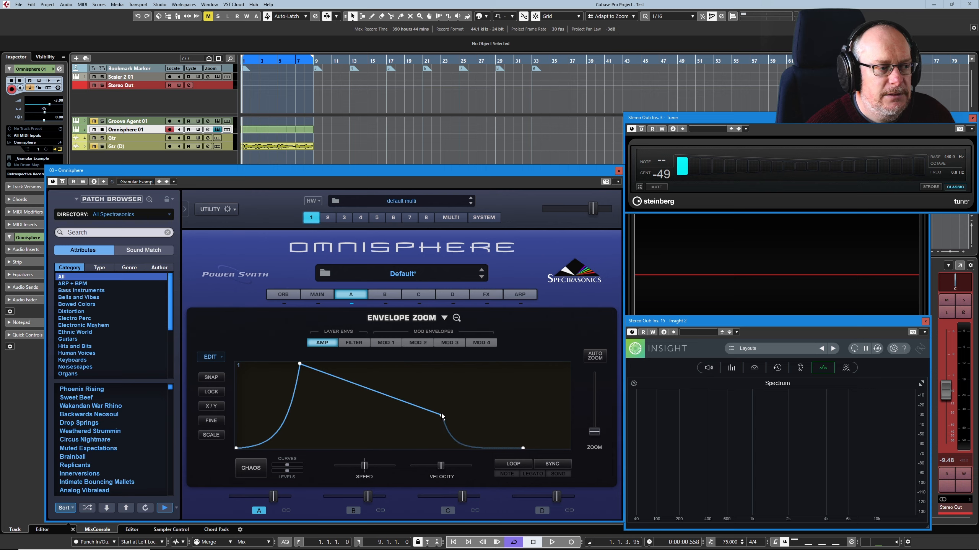
{"action": "left_click_drag", "start_coordinate": [441, 416], "coordinate": [442, 405]}
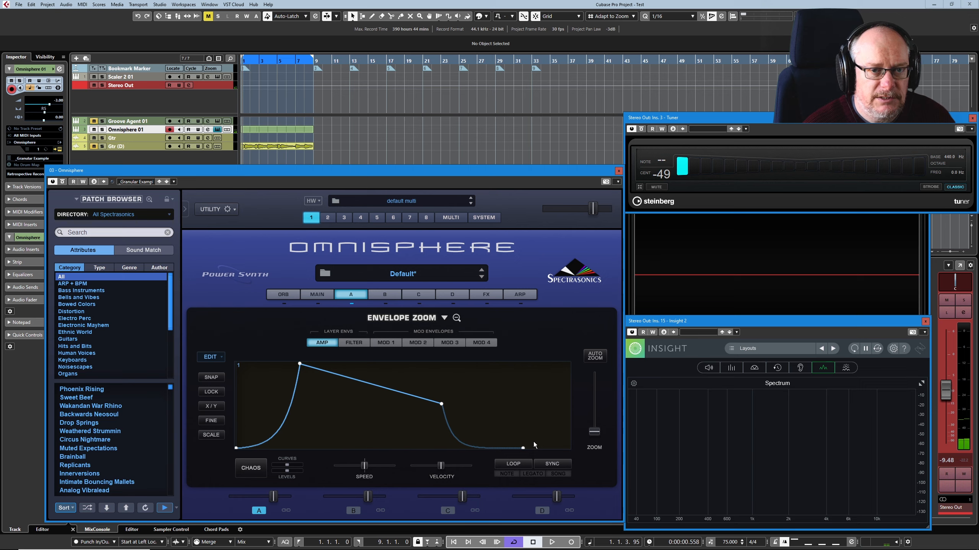
{"action": "left_click", "coordinate": [457, 317]}
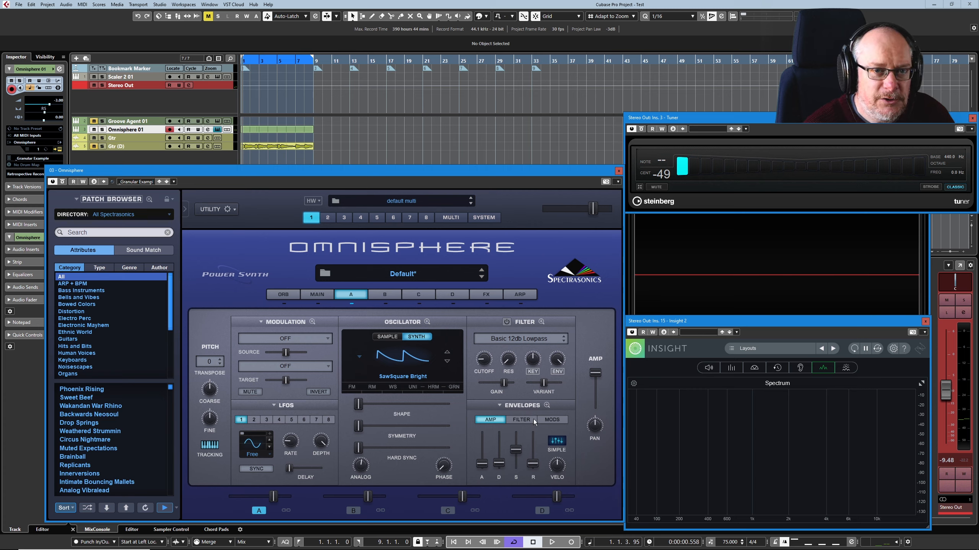
Raise the amp envelope's sustain point to 0.576 and nudge its attack peak in the enlarged view, then return to the layer controls.
{"action": "left_click", "coordinate": [546, 406]}
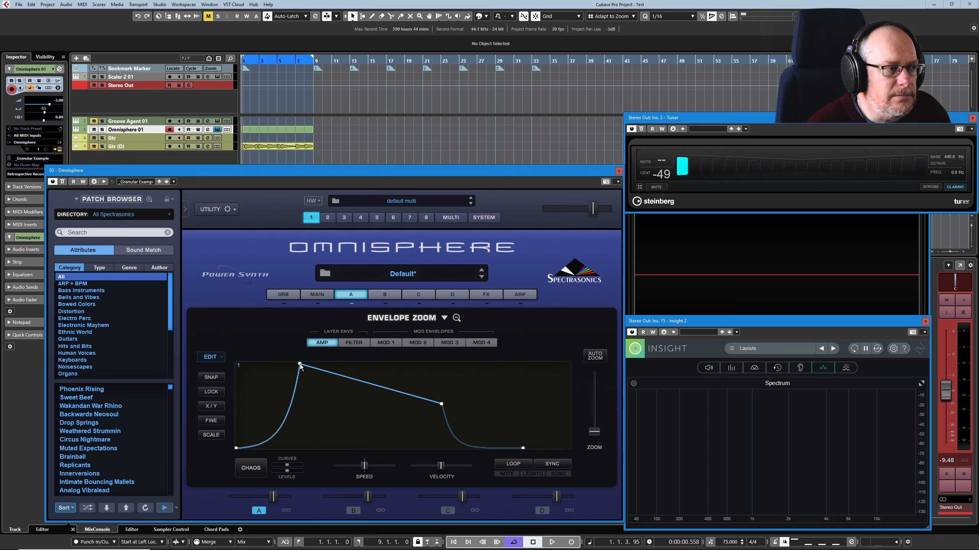
{"action": "mouse_move", "coordinate": [300, 364]}
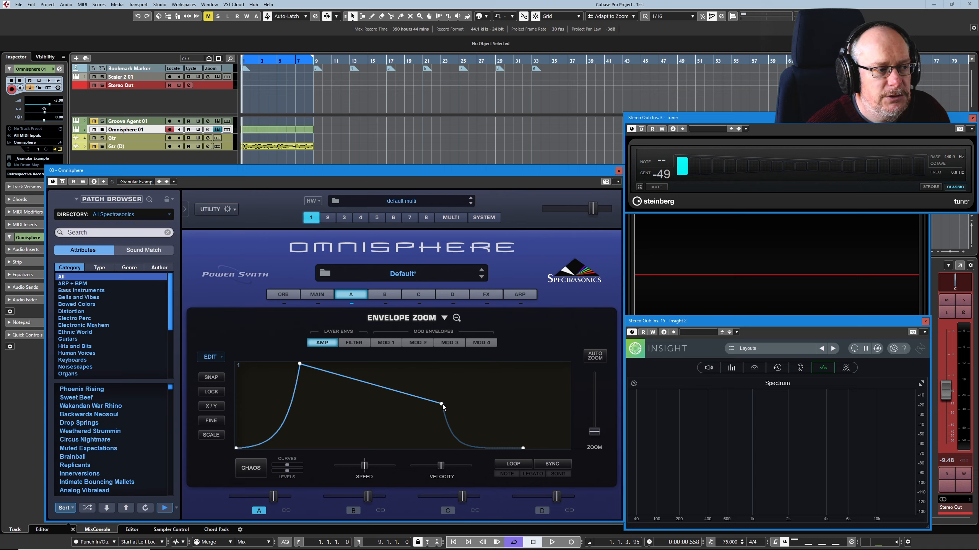
{"action": "mouse_move", "coordinate": [443, 408]}
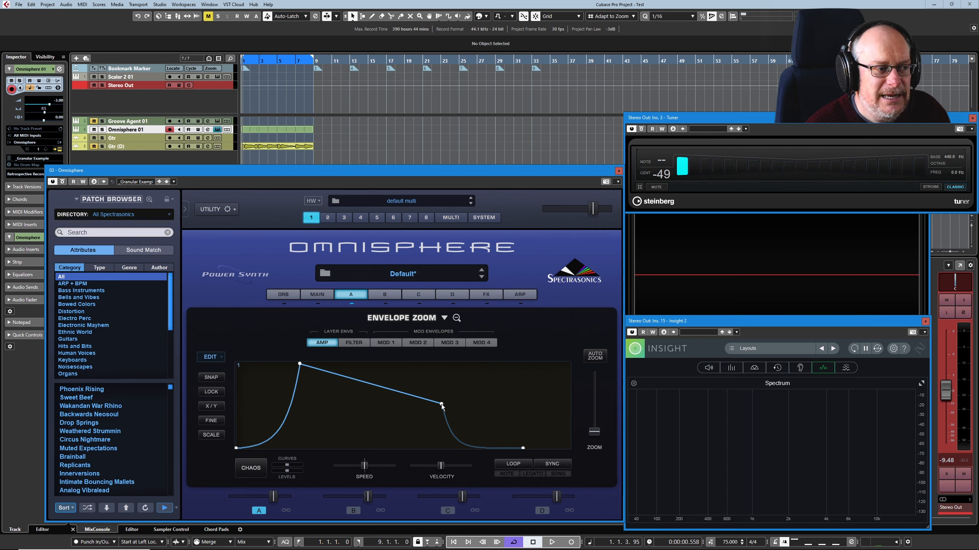
{"action": "left_click_drag", "start_coordinate": [442, 405], "coordinate": [444, 399]}
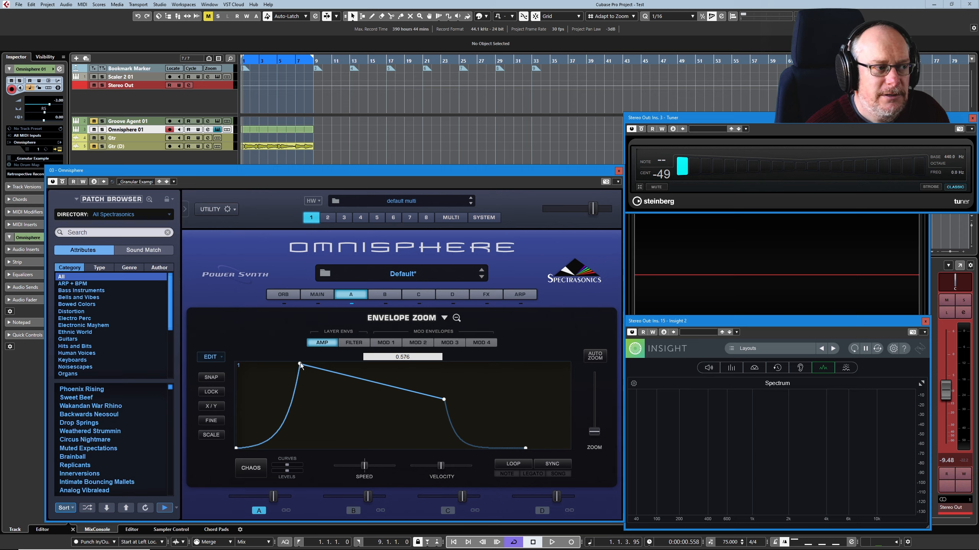
{"action": "left_click_drag", "start_coordinate": [299, 363], "coordinate": [300, 364]}
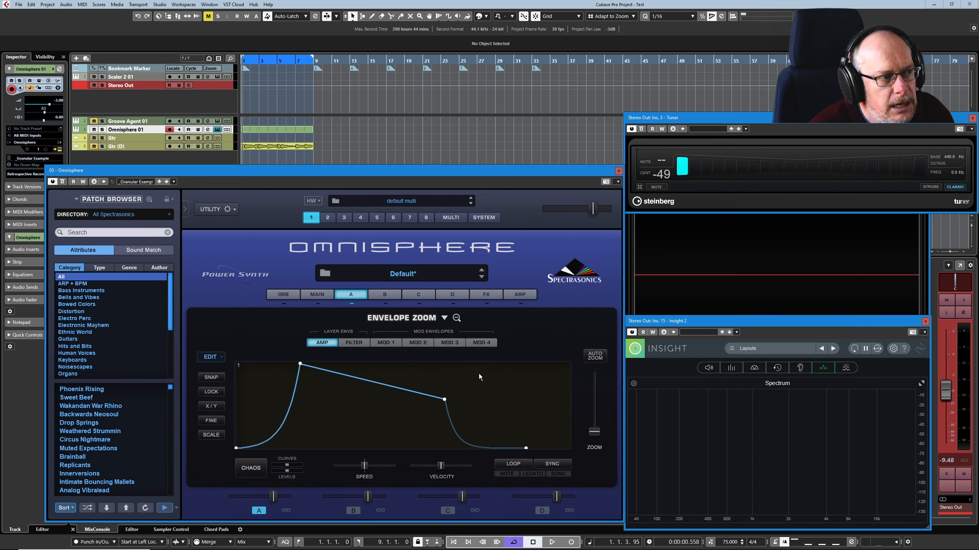
{"action": "left_click", "coordinate": [457, 318]}
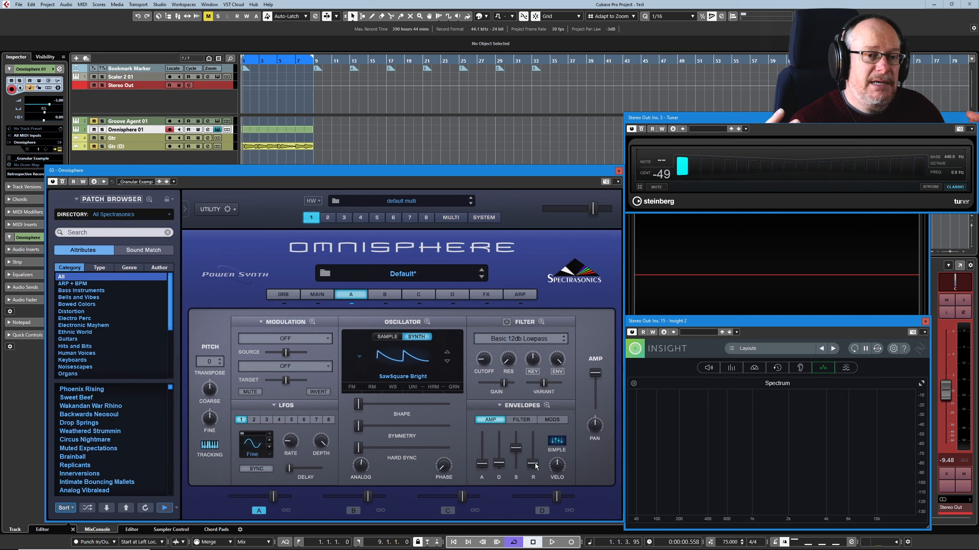
Lengthen the amp envelope's release to a middle level and inspect the curve in the enlarged view.
{"action": "left_click_drag", "start_coordinate": [536, 466], "coordinate": [531, 454]}
{"action": "left_click", "coordinate": [545, 406]}
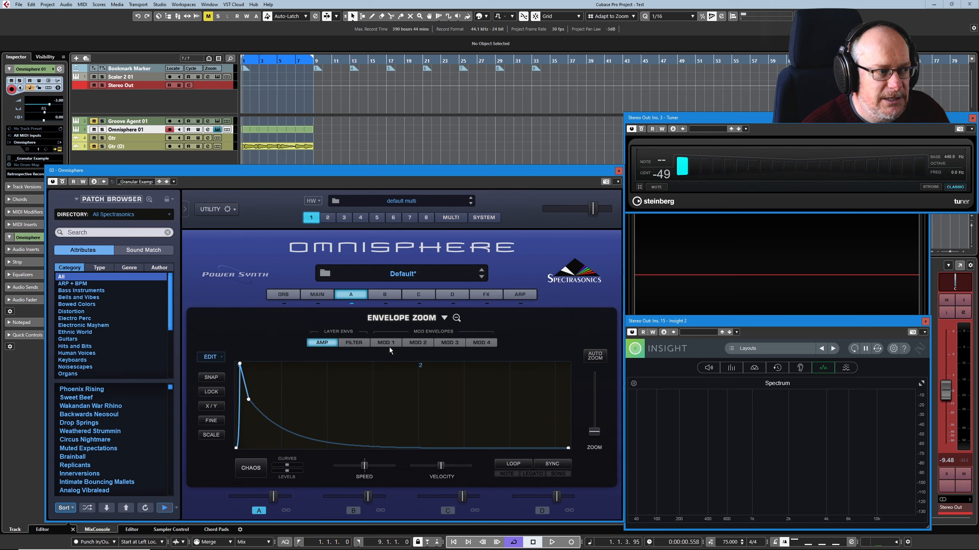
{"action": "left_click", "coordinate": [456, 318]}
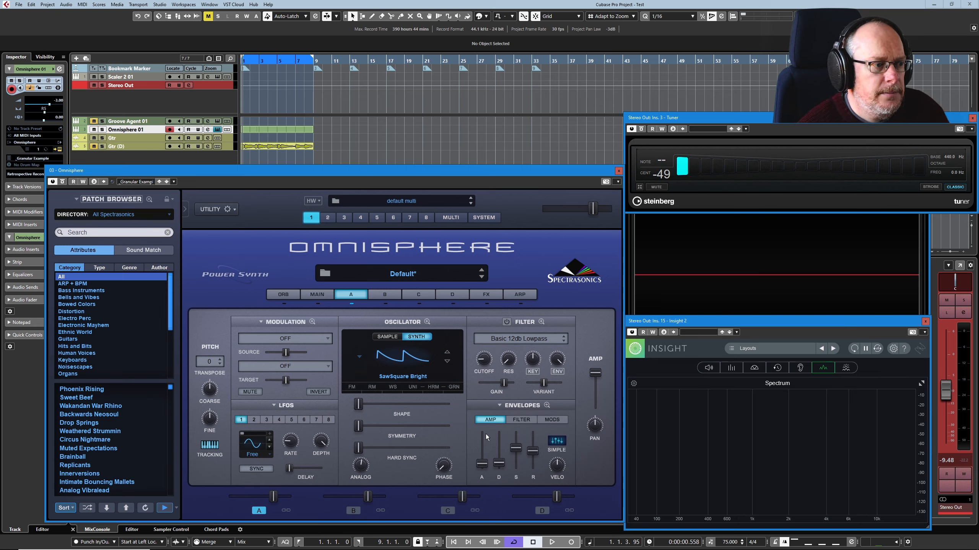
Lengthen the amp envelope's decay by moving its sustain point out to the 2 mark of the enlarged graph, and compare the layer controls.
{"action": "left_click", "coordinate": [546, 405]}
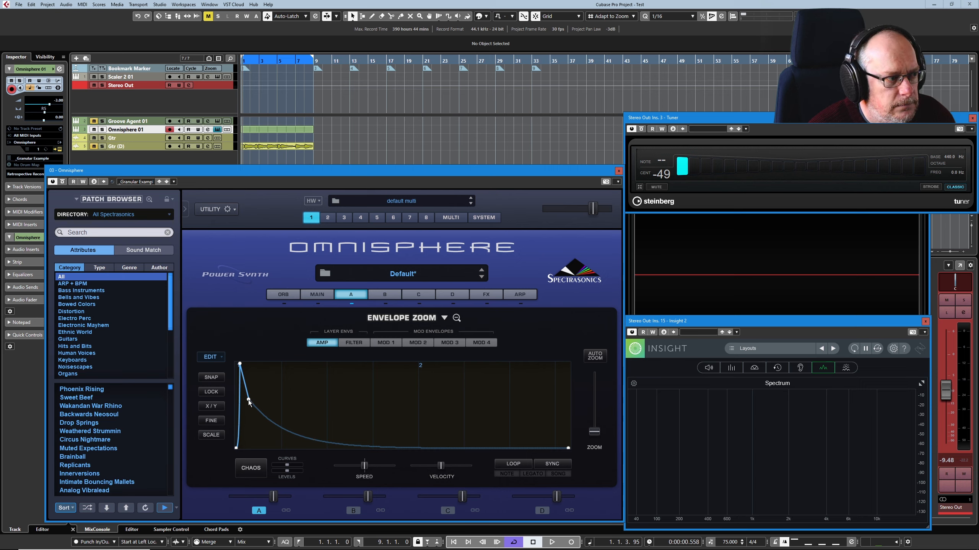
{"action": "left_click_drag", "start_coordinate": [248, 401], "coordinate": [421, 399]}
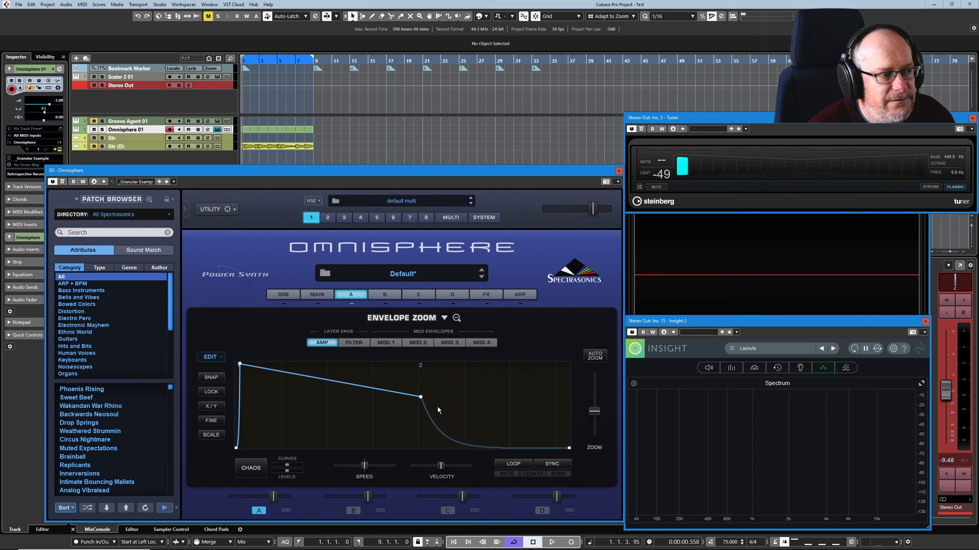
{"action": "left_click", "coordinate": [456, 318]}
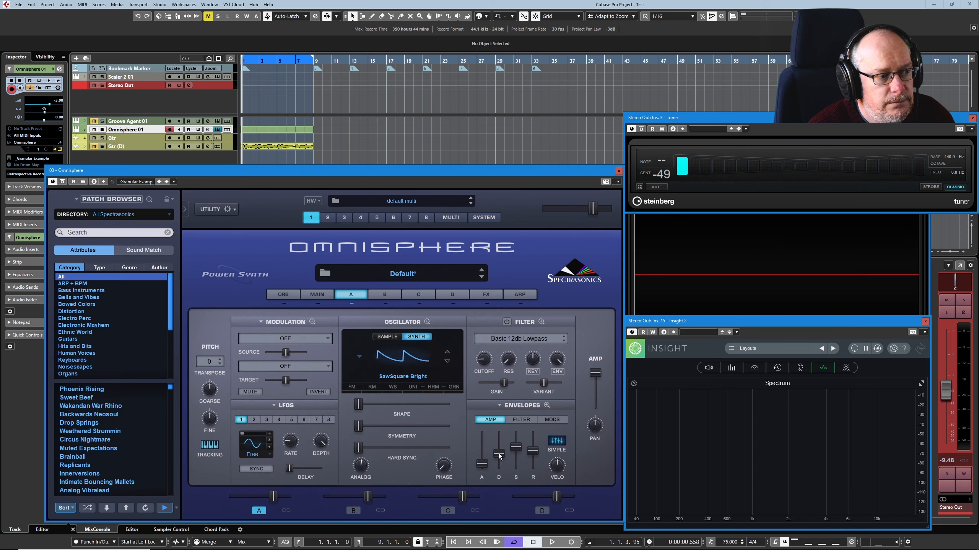
{"action": "mouse_move", "coordinate": [499, 453]}
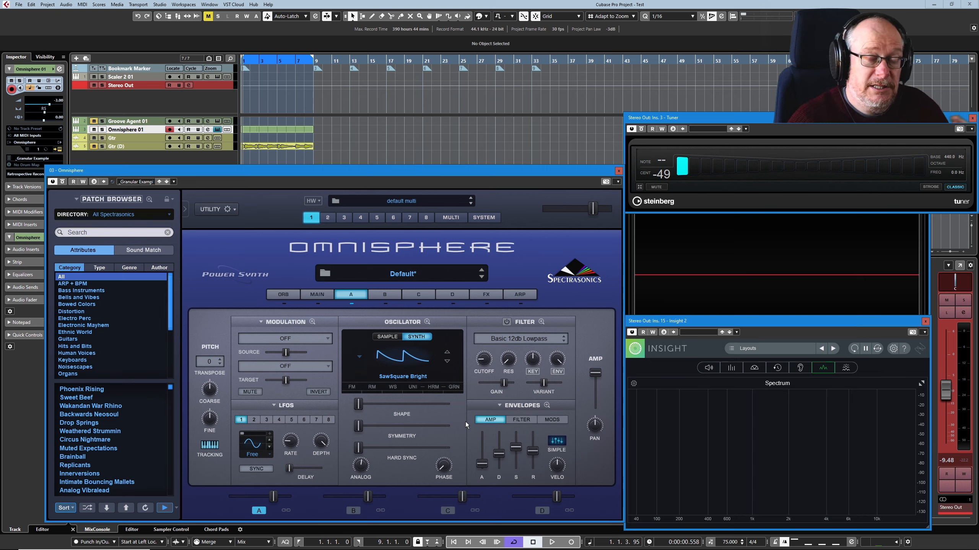
Build a complex amp envelope by delaying and lowering the attack peak, adding a dip after it and inserting several more points.
{"action": "left_click", "coordinate": [547, 405]}
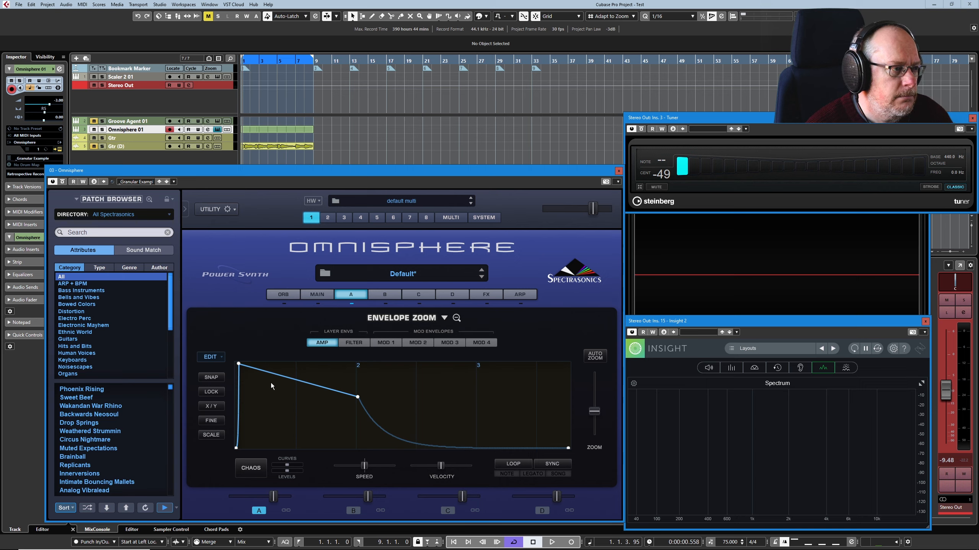
{"action": "left_click_drag", "start_coordinate": [239, 365], "coordinate": [320, 378]}
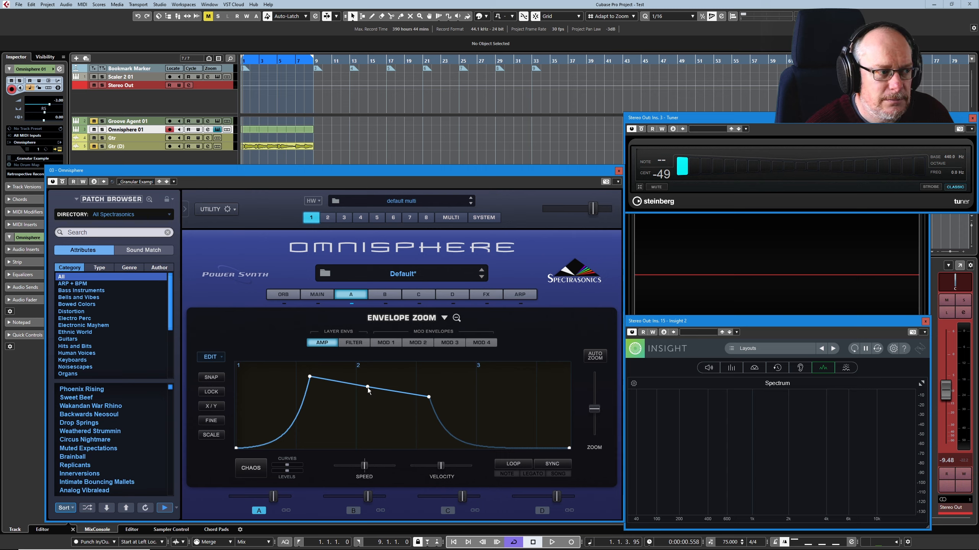
{"action": "left_click_drag", "start_coordinate": [367, 388], "coordinate": [368, 416]}
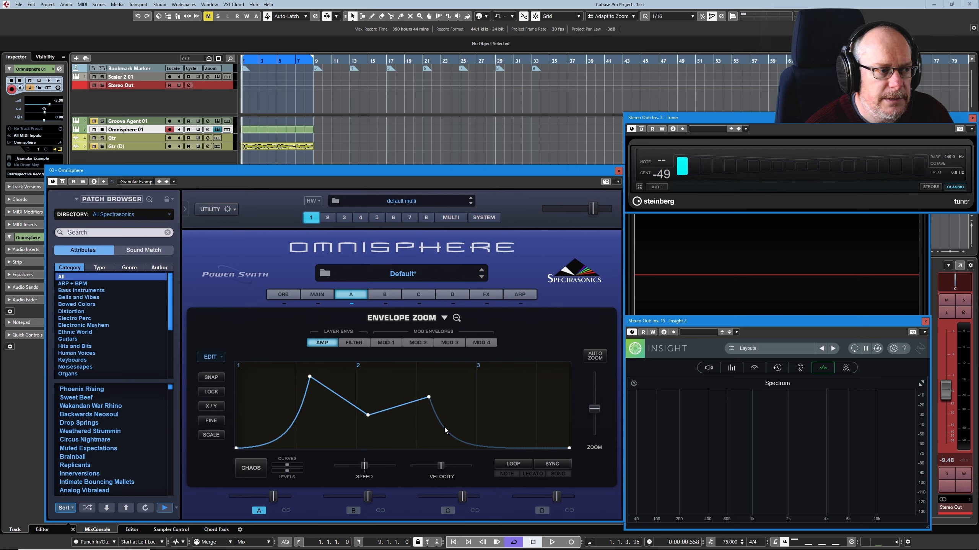
{"action": "right_click", "coordinate": [501, 398]}
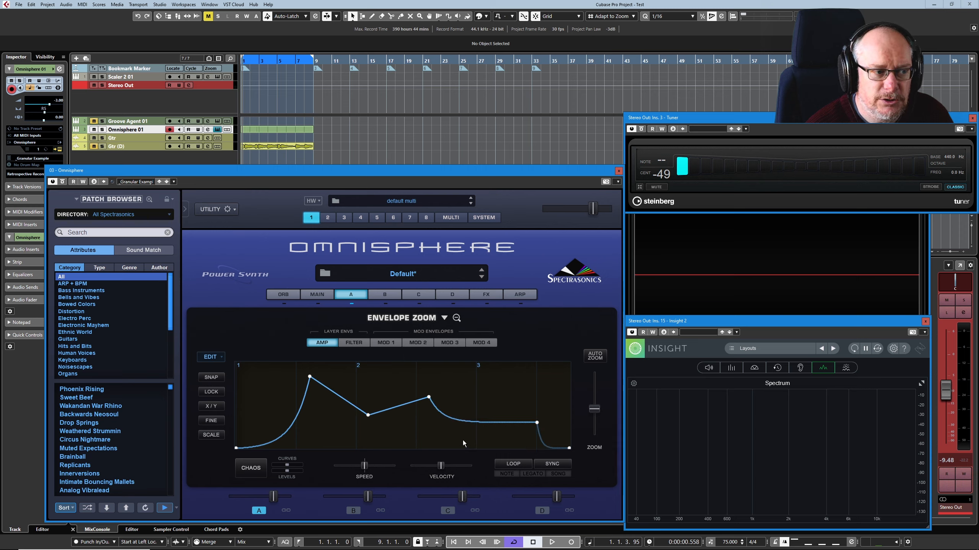
{"action": "left_click_drag", "start_coordinate": [534, 420], "coordinate": [518, 402]}
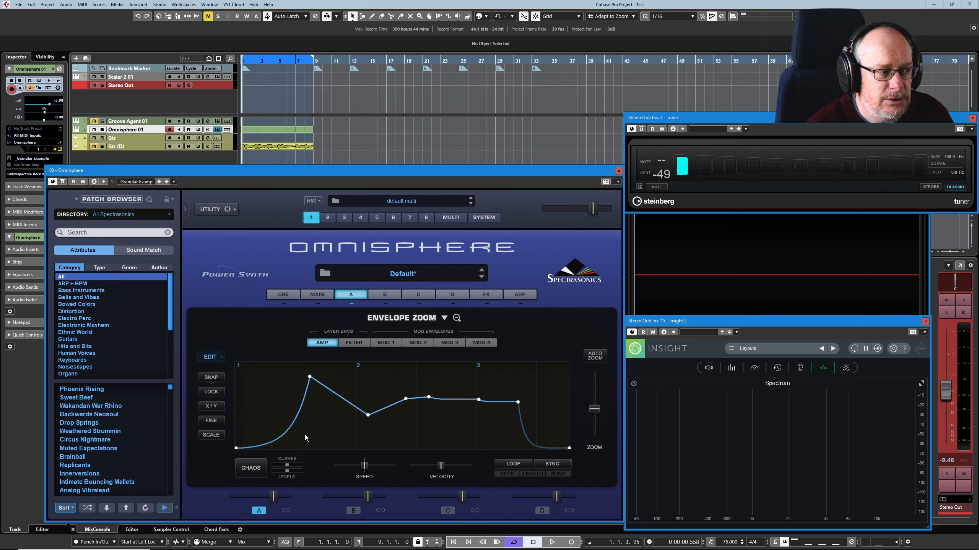
{"action": "right_click", "coordinate": [342, 397]}
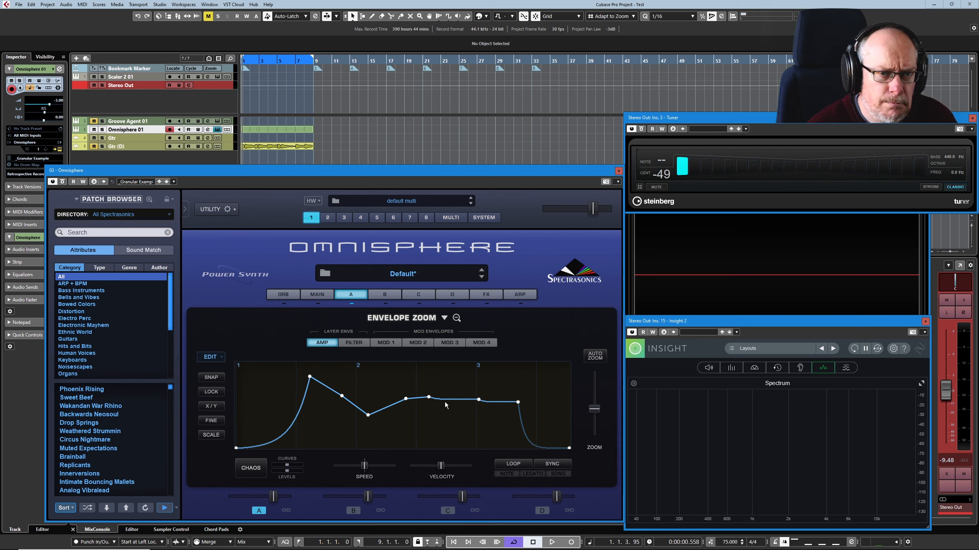
{"action": "left_click", "coordinate": [456, 318]}
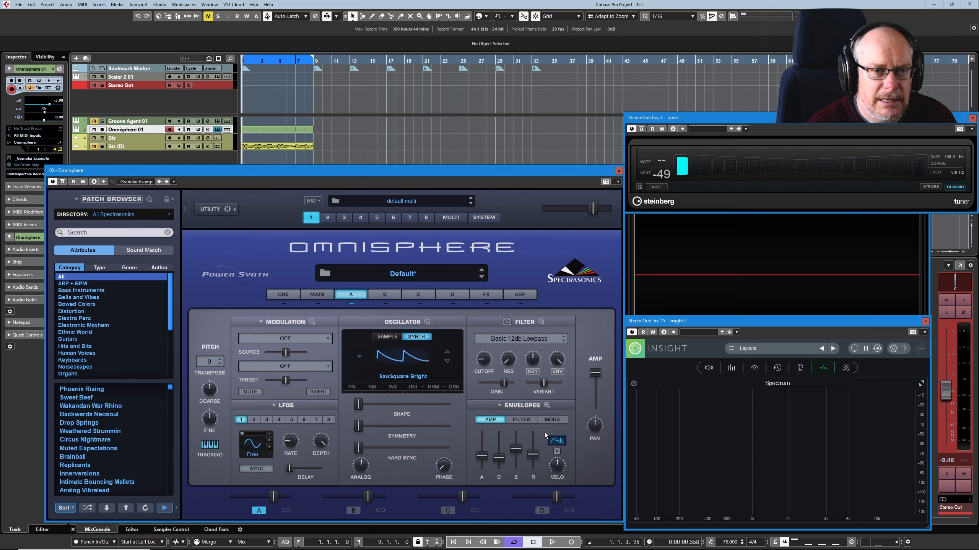
Discard the complex amp envelope shape in favour of a simple ADSR and reopen the envelope's enlarged view.
{"action": "left_click", "coordinate": [557, 451]}
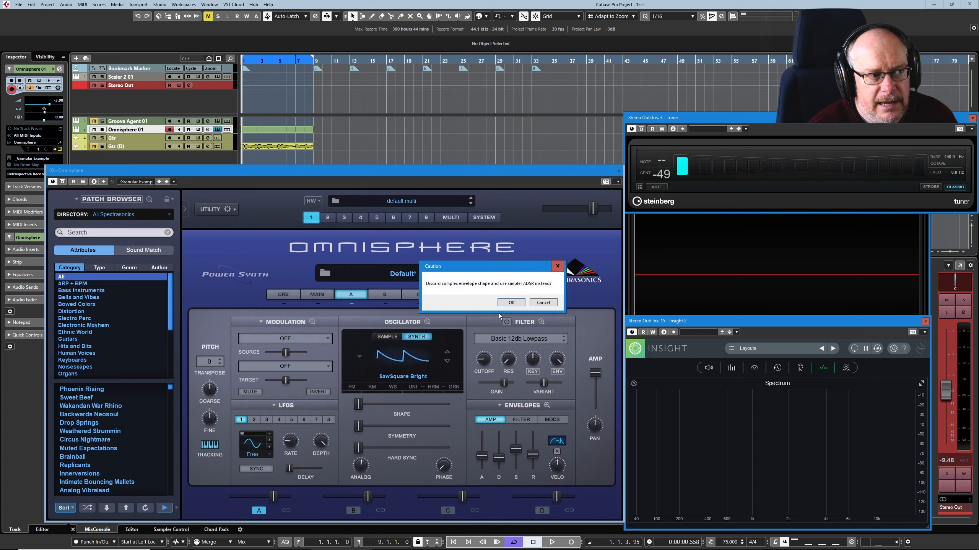
{"action": "left_click", "coordinate": [508, 304]}
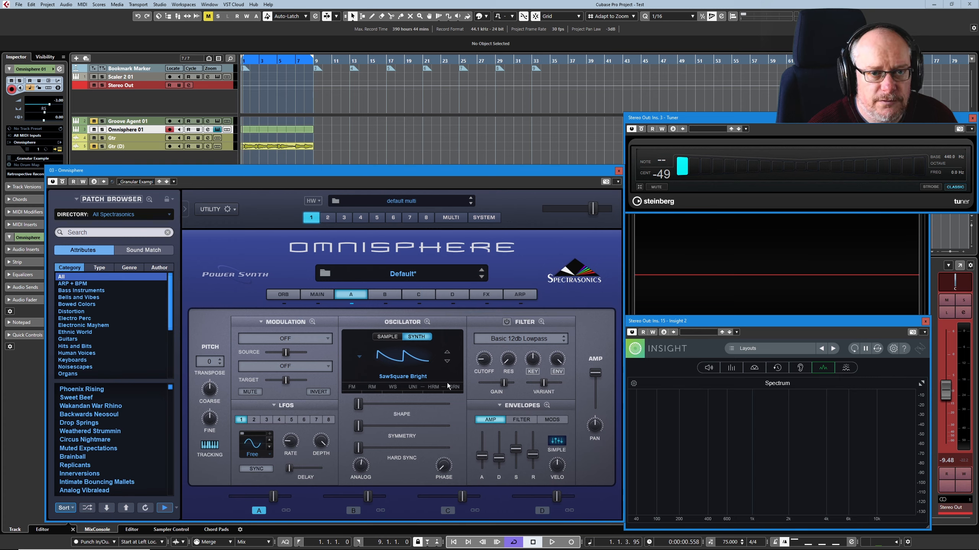
{"action": "left_click", "coordinate": [547, 405]}
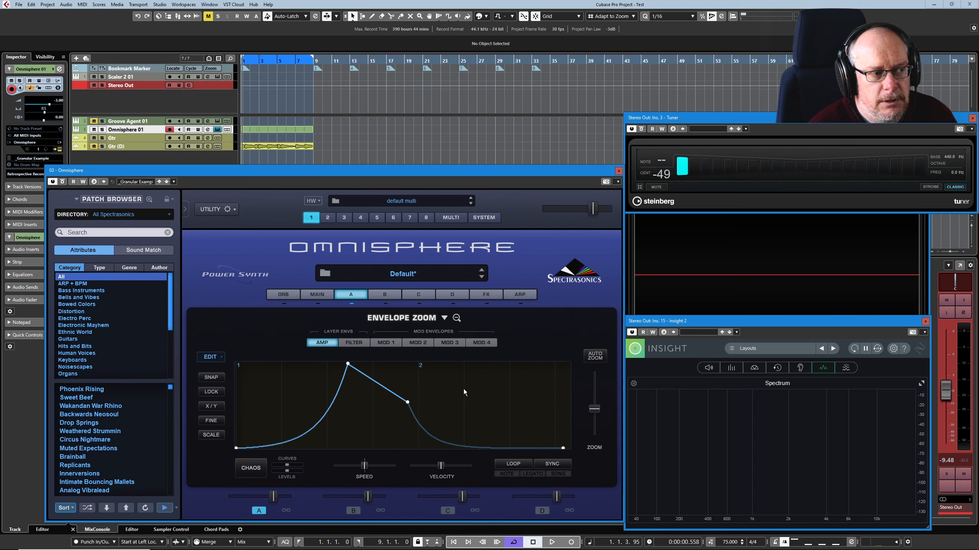
Add three points to the amp envelope: two along the release tail and one midway up the attack curve.
{"action": "right_click", "coordinate": [460, 407]}
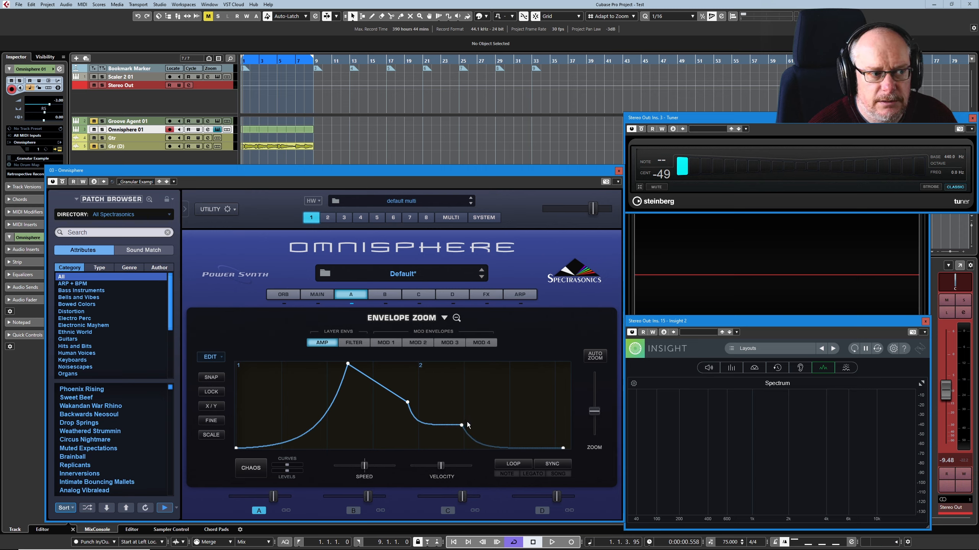
{"action": "right_click", "coordinate": [496, 386]}
{"action": "left_click", "coordinate": [515, 354]}
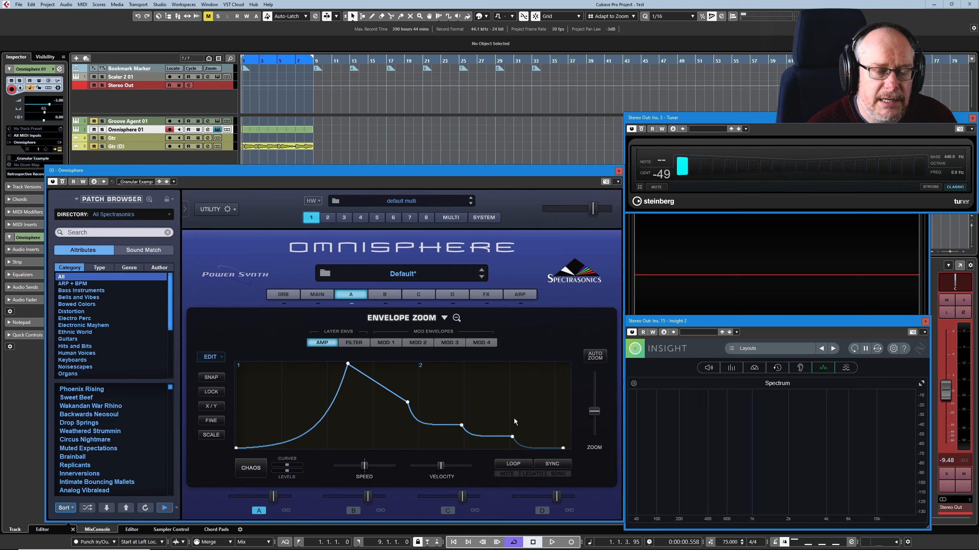
{"action": "right_click", "coordinate": [299, 399]}
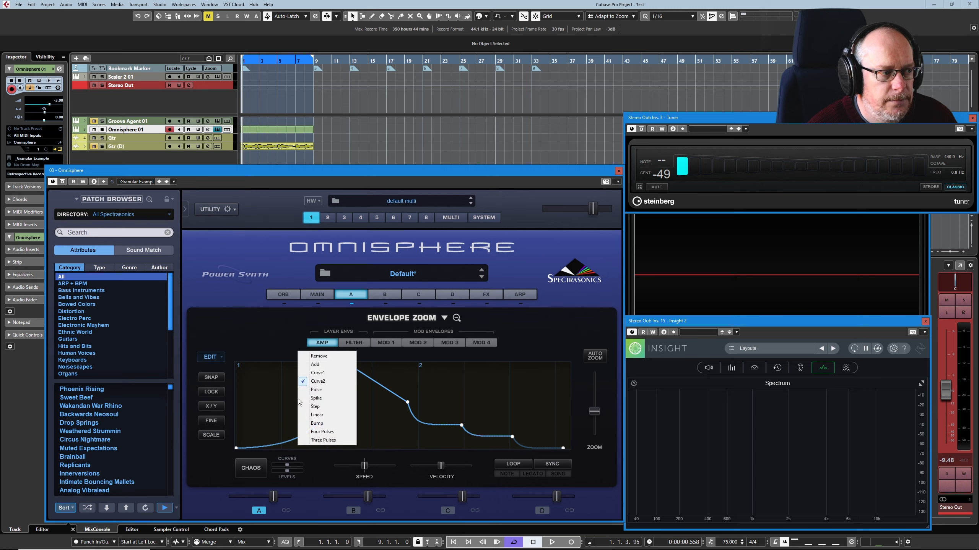
{"action": "left_click", "coordinate": [323, 365]}
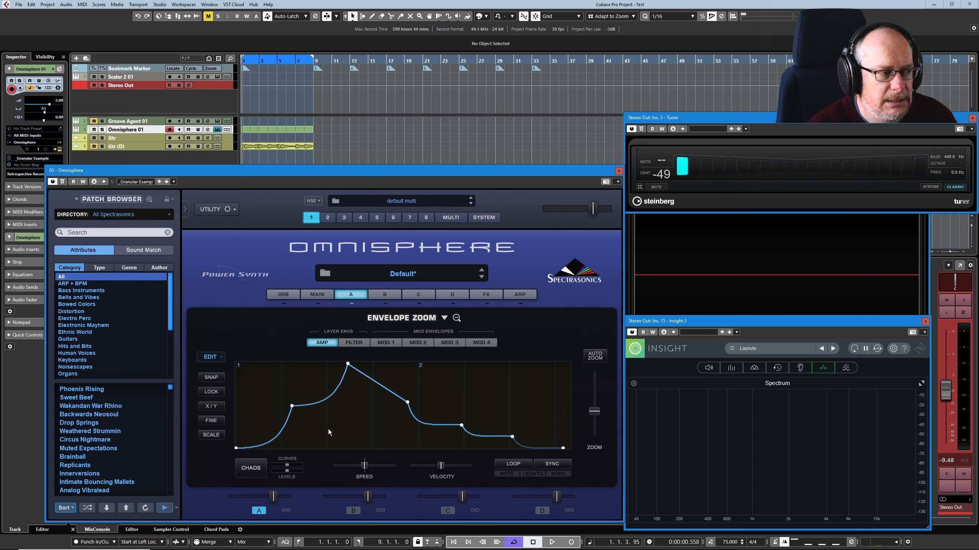
Remove the attack midpoint, the peak and the first decay point from the amp envelope, keeping the last two added points.
{"action": "right_click", "coordinate": [407, 403]}
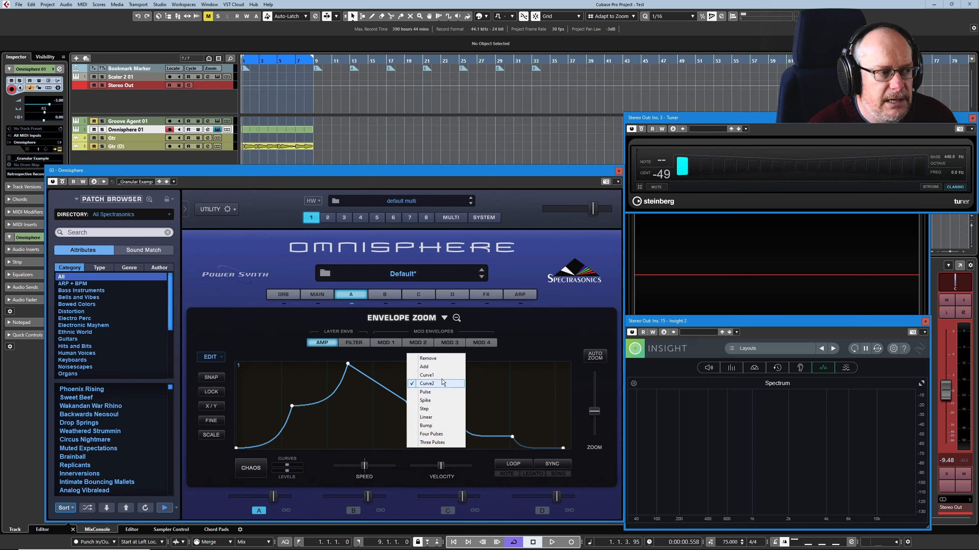
{"action": "left_click", "coordinate": [443, 359]}
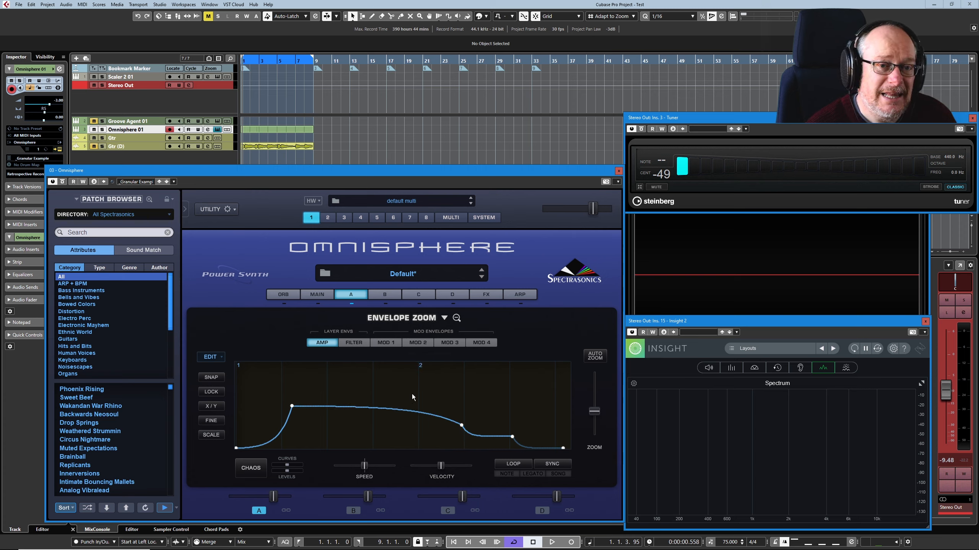
{"action": "right_click", "coordinate": [456, 425]}
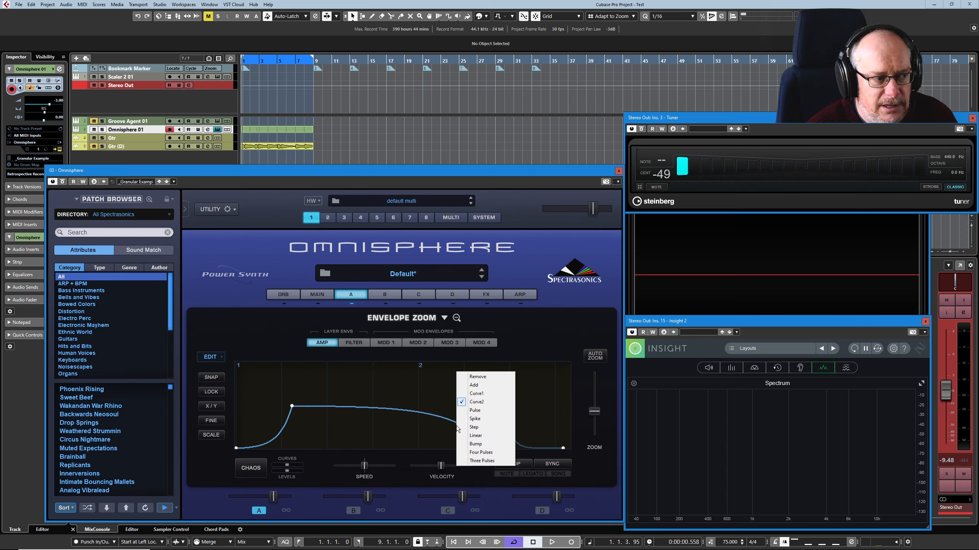
{"action": "left_click", "coordinate": [477, 378]}
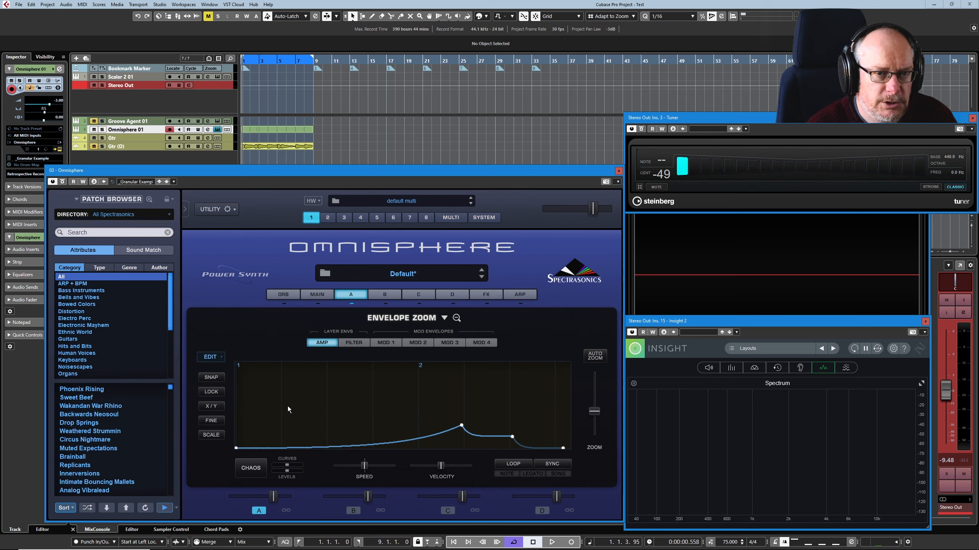
Add three points along the amp envelope's rising slope and raise the second and third to form a high early peak.
{"action": "right_click", "coordinate": [340, 391]}
{"action": "left_click", "coordinate": [341, 350]}
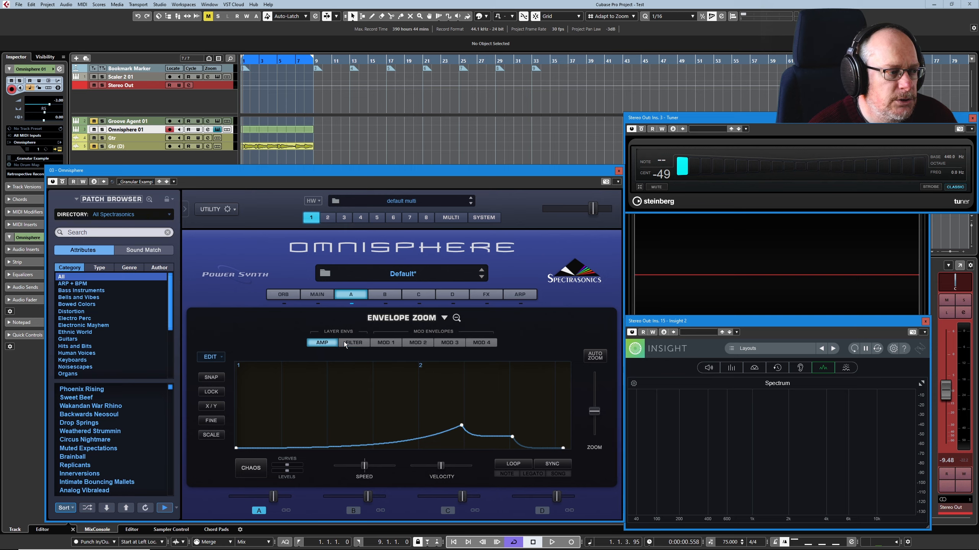
{"action": "right_click", "coordinate": [400, 396]}
{"action": "left_click", "coordinate": [403, 353]}
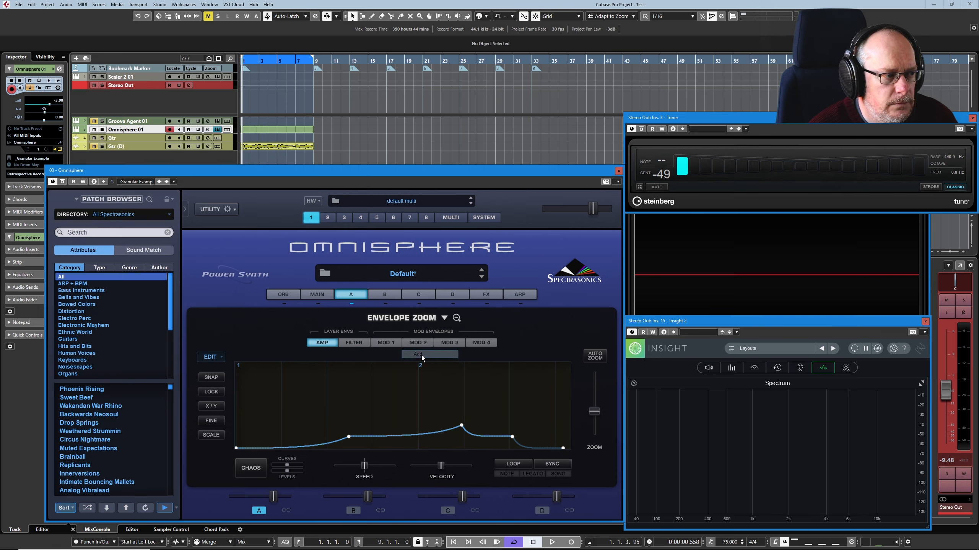
{"action": "right_click", "coordinate": [276, 402]}
{"action": "left_click", "coordinate": [304, 352]}
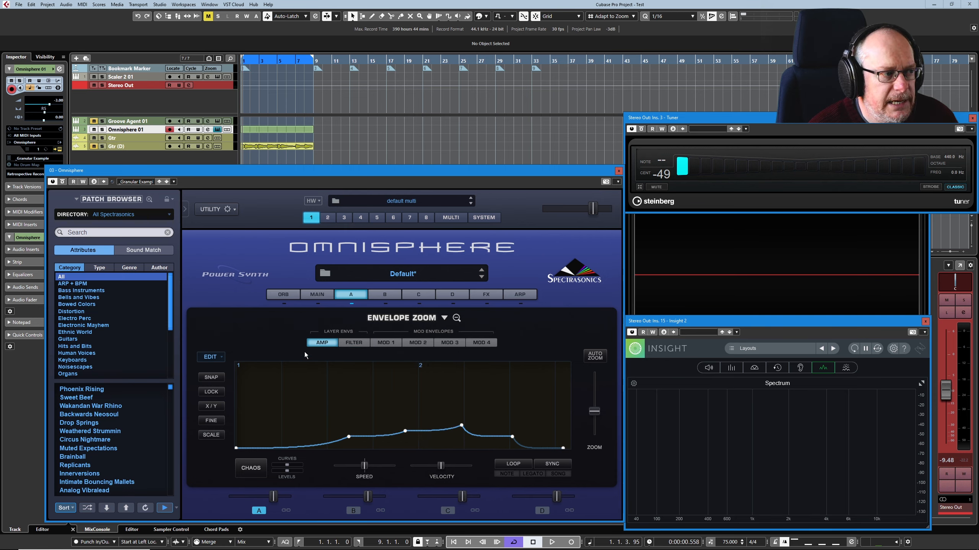
{"action": "left_click_drag", "start_coordinate": [405, 431], "coordinate": [395, 400]}
{"action": "left_click_drag", "start_coordinate": [348, 436], "coordinate": [326, 387]}
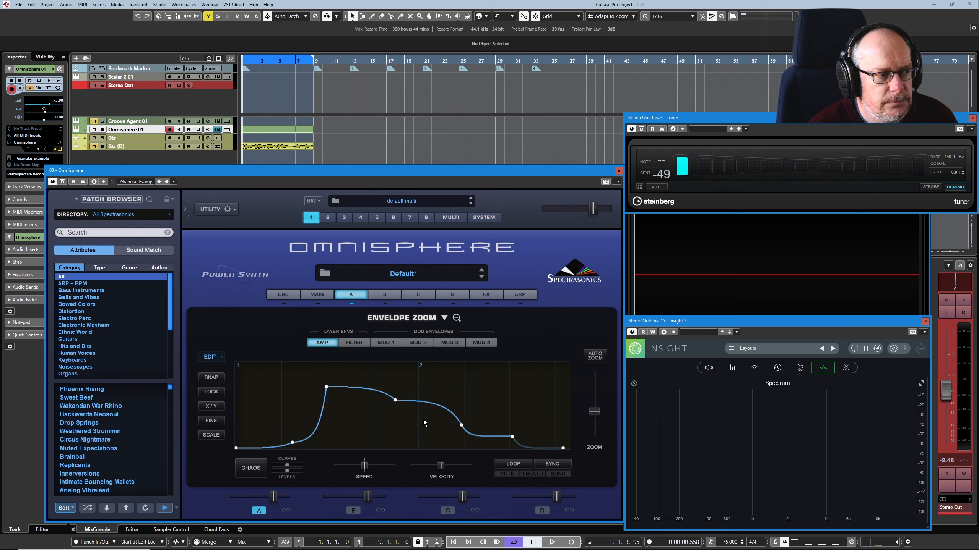
Set the segment after the second peak to Linear and add a point each on the preceding rise, the linear decline and the release.
{"action": "right_click", "coordinate": [461, 435]}
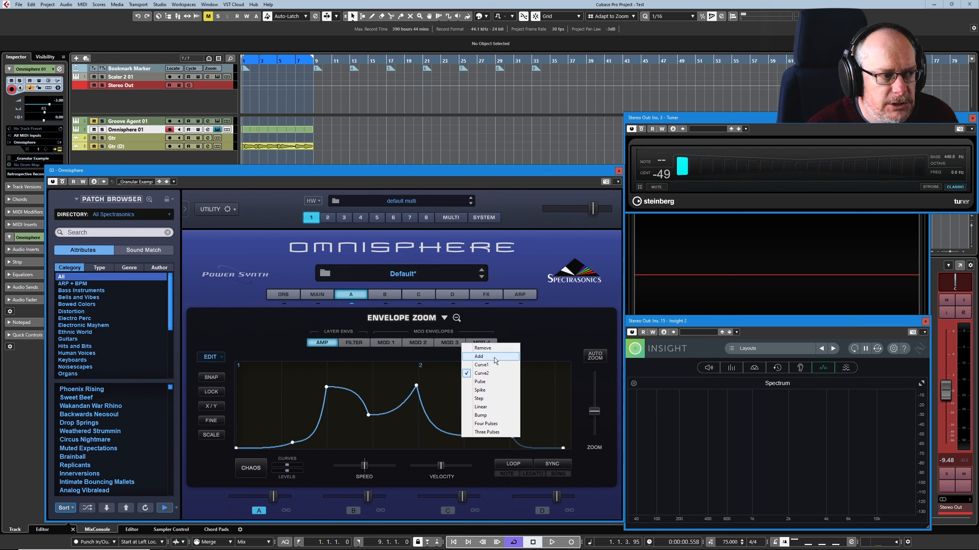
{"action": "left_click", "coordinate": [487, 408]}
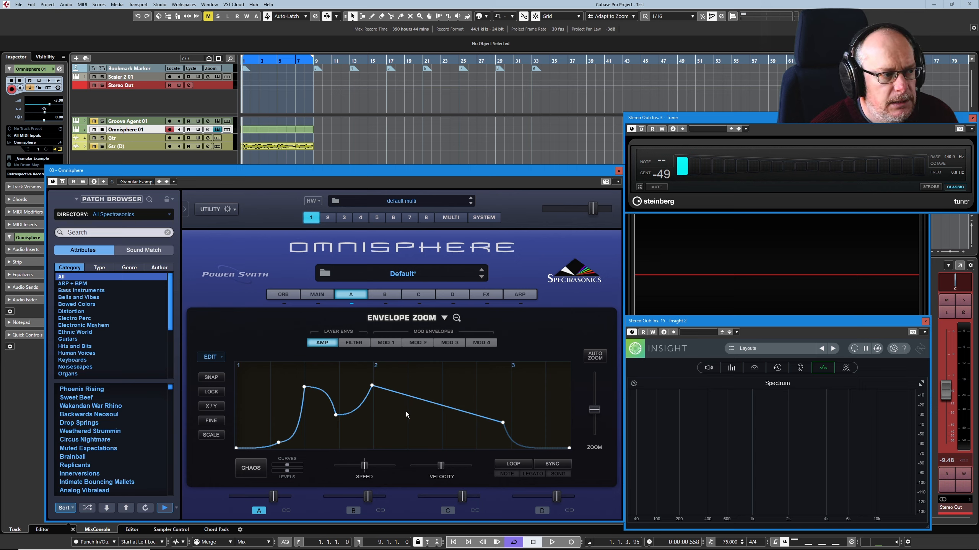
{"action": "right_click", "coordinate": [352, 399]}
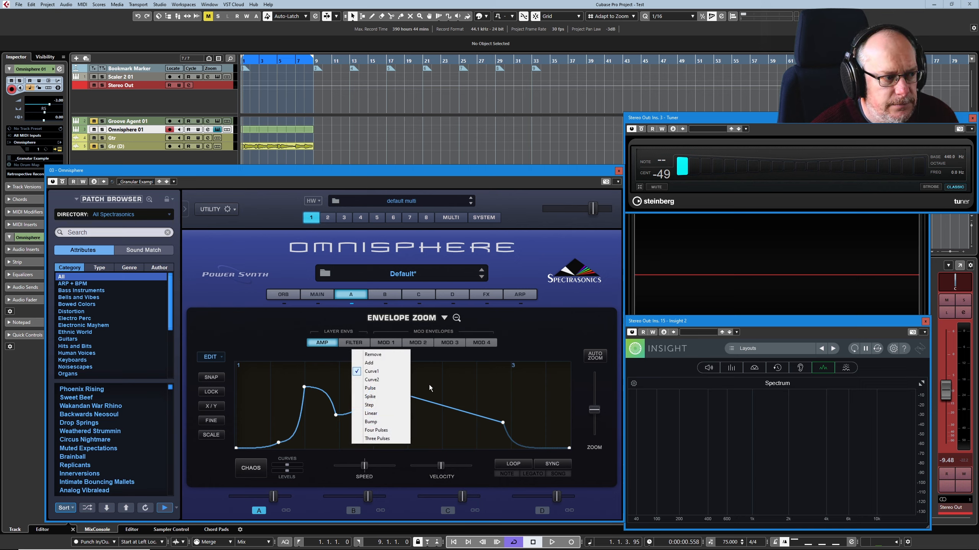
{"action": "left_click", "coordinate": [380, 363]}
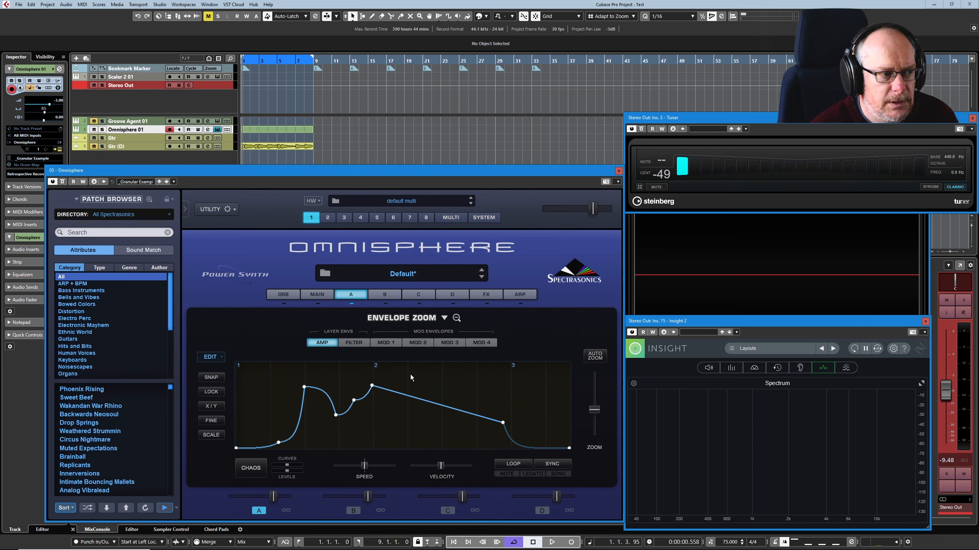
{"action": "right_click", "coordinate": [434, 392]}
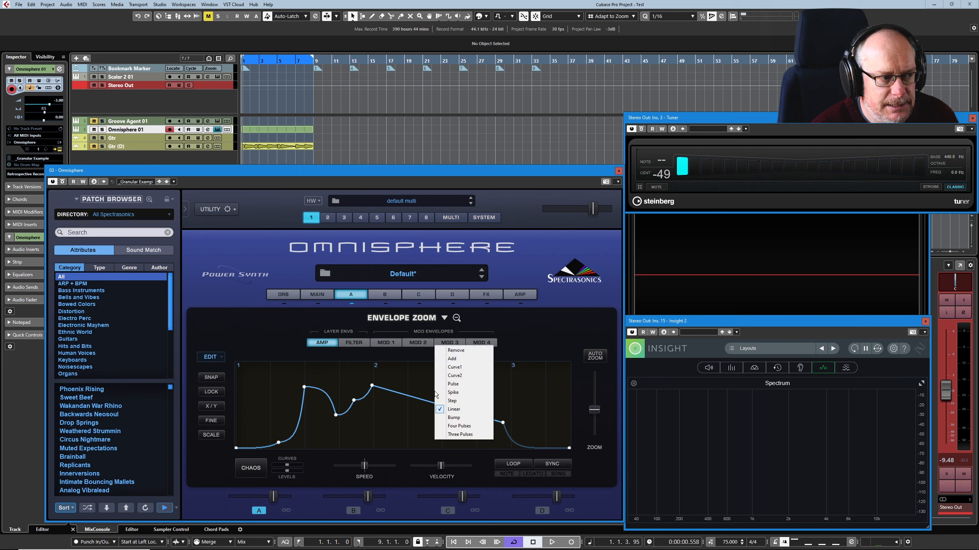
{"action": "left_click", "coordinate": [462, 359]}
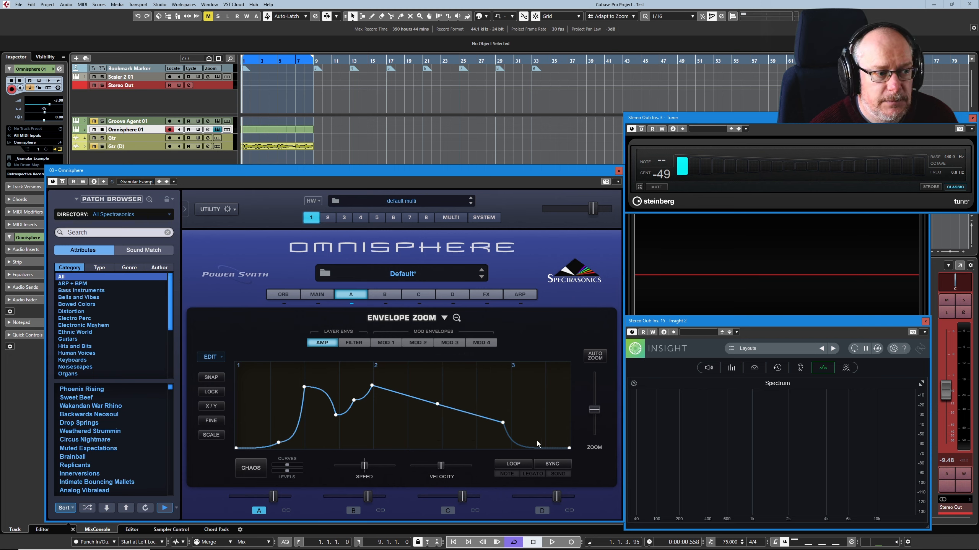
{"action": "right_click", "coordinate": [526, 410]}
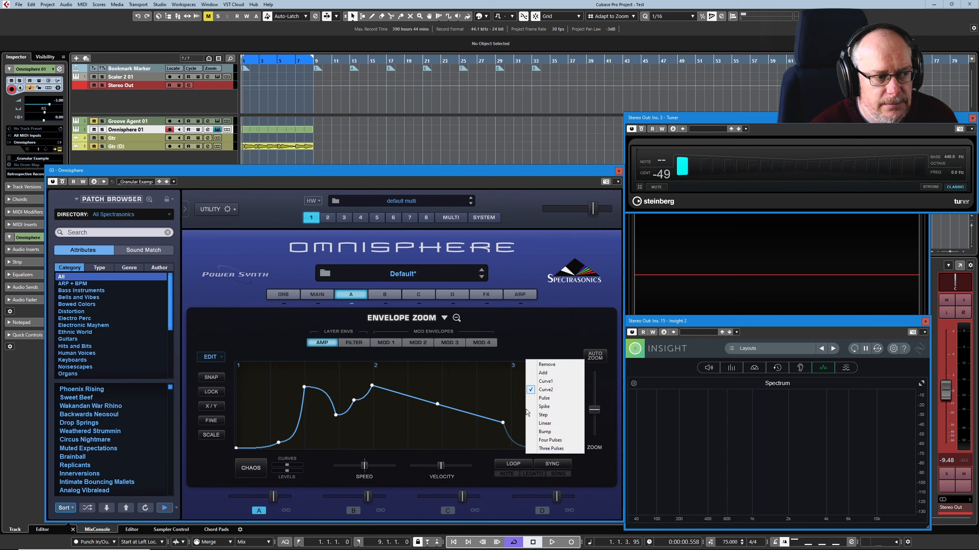
{"action": "left_click", "coordinate": [550, 374]}
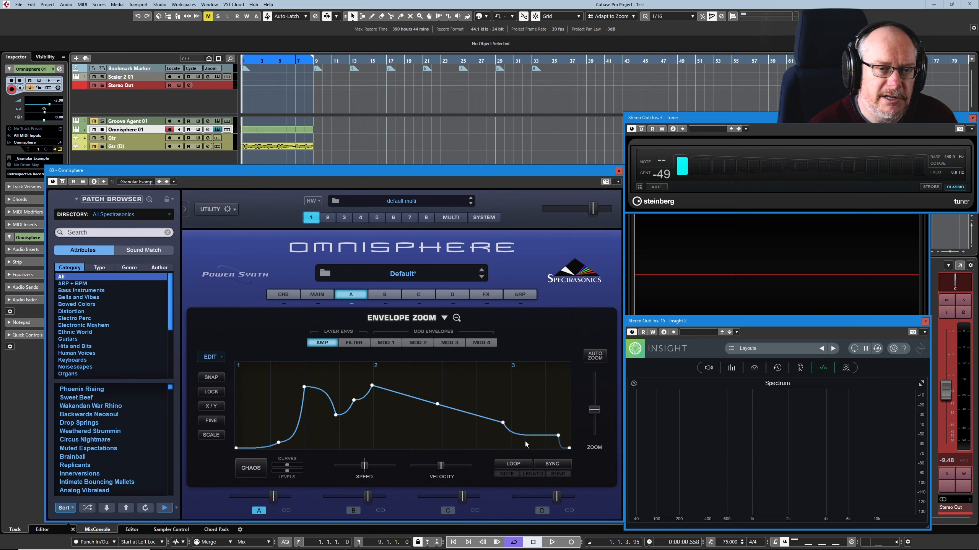
Add a point on the linear decline just after the second peak and pull it down to about 0.450 as a dip.
{"action": "right_click", "coordinate": [407, 386]}
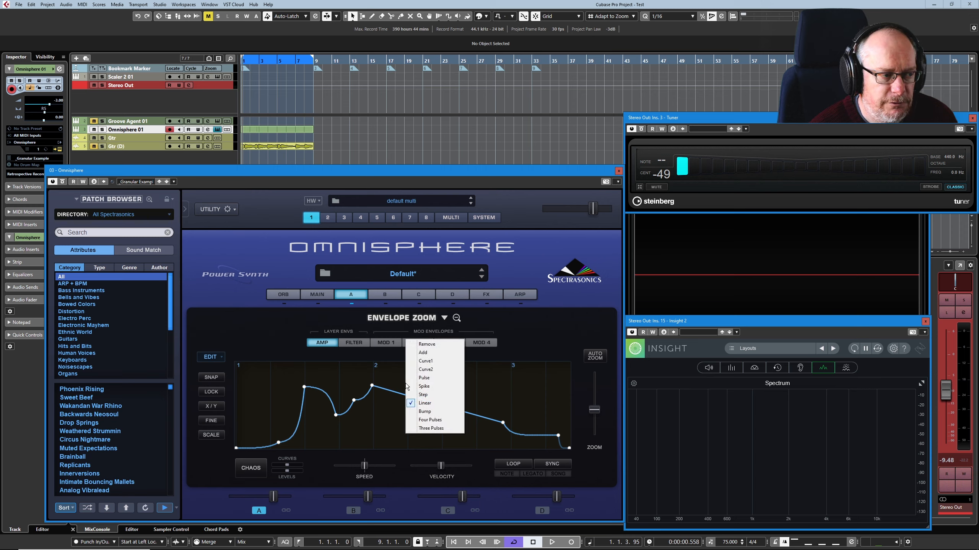
{"action": "left_click", "coordinate": [436, 353]}
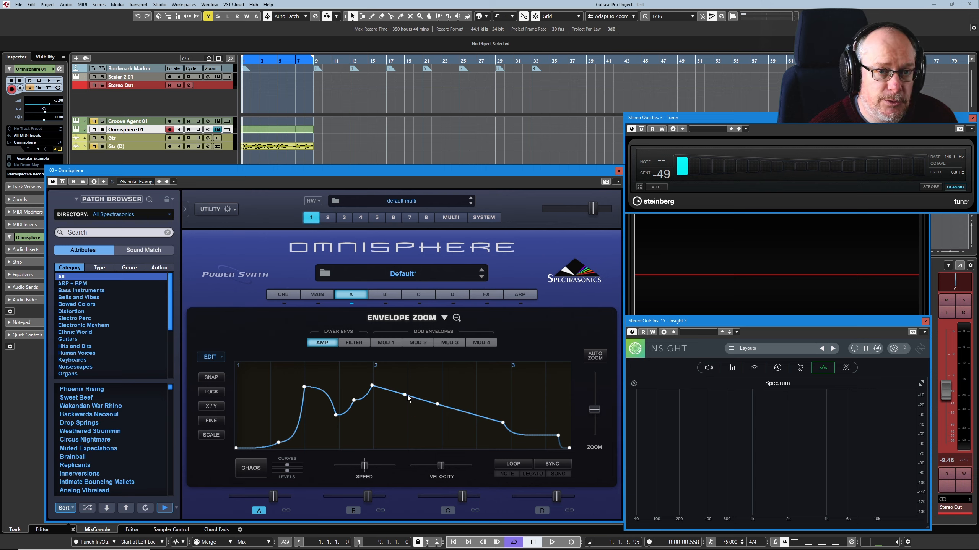
{"action": "left_click_drag", "start_coordinate": [406, 395], "coordinate": [398, 411]}
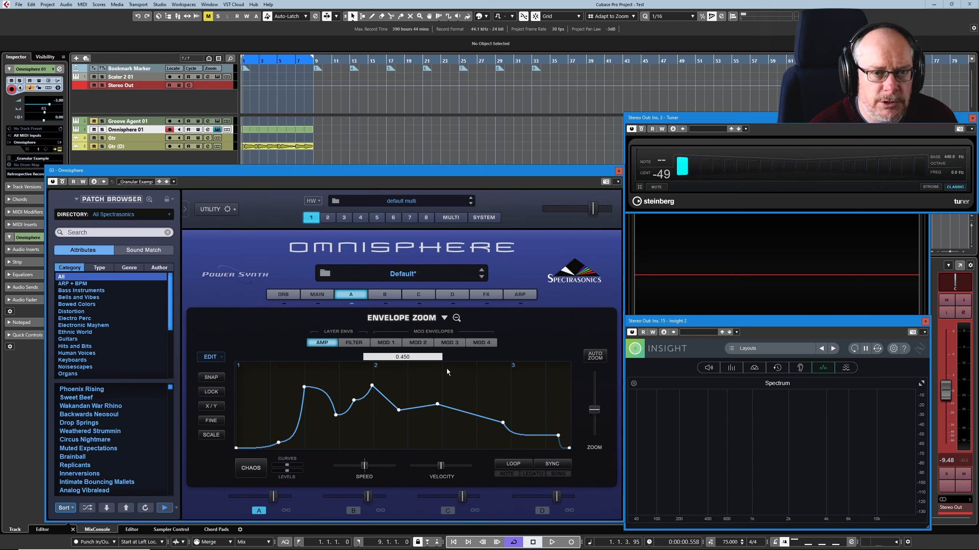
Change the segment after the 0.450 dip's following point to Spike and add a point within it to make a second spike.
{"action": "right_click", "coordinate": [456, 387]}
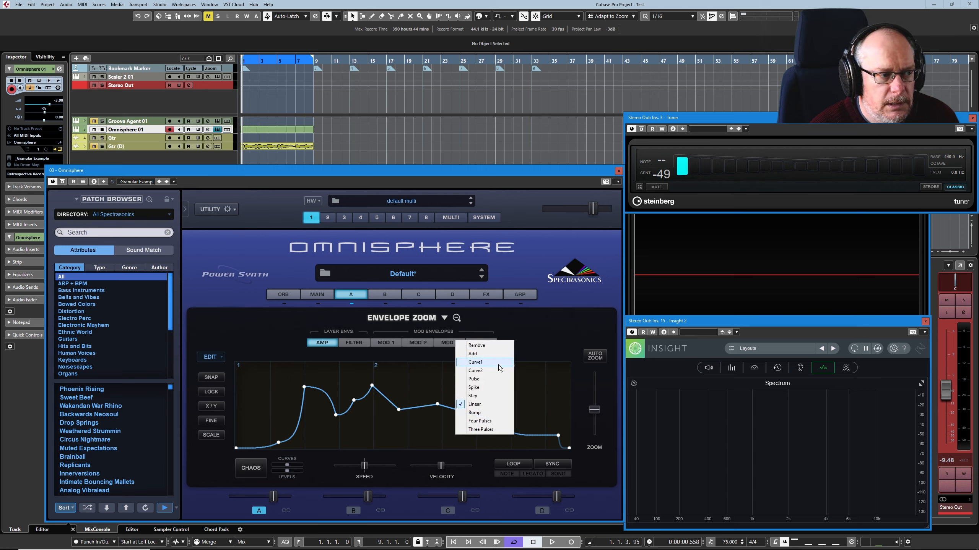
{"action": "left_click", "coordinate": [476, 386]}
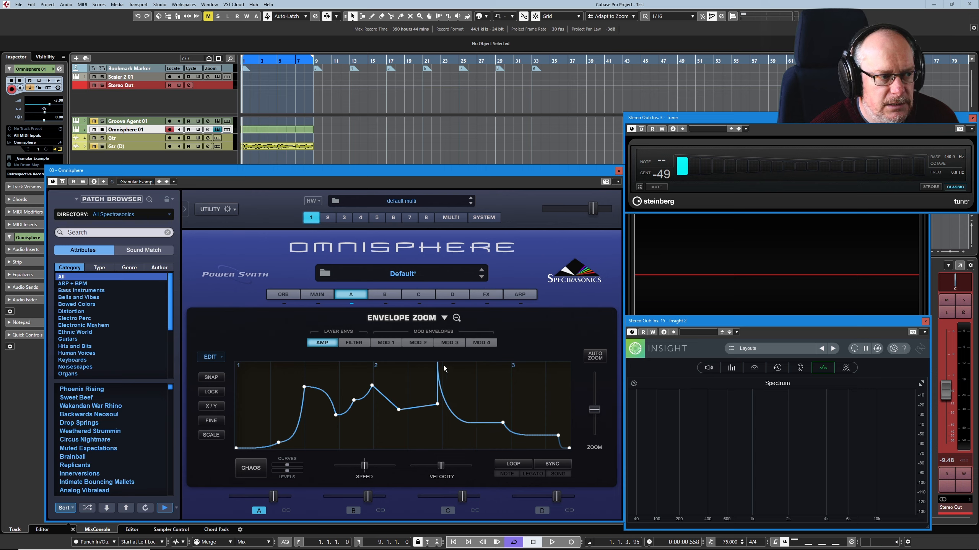
{"action": "right_click", "coordinate": [461, 389]}
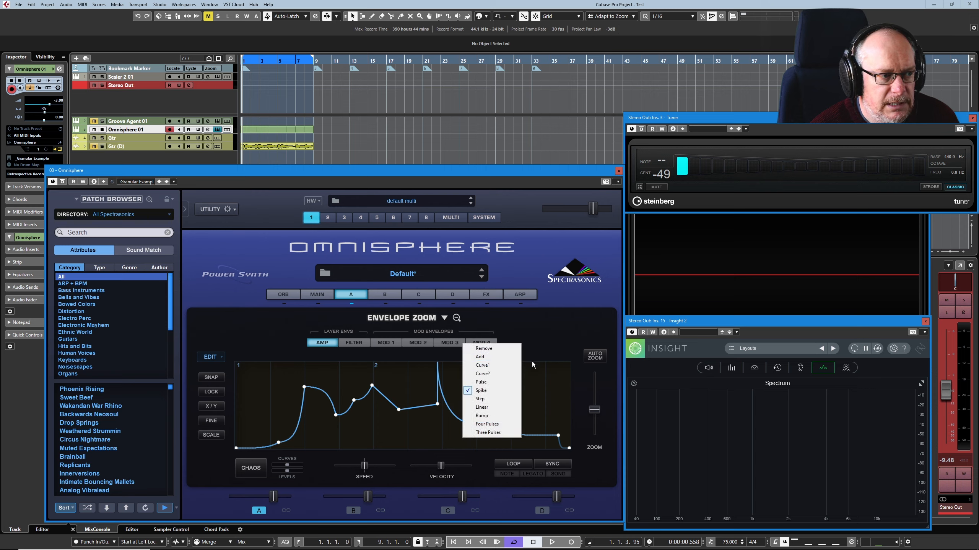
{"action": "left_click", "coordinate": [483, 357]}
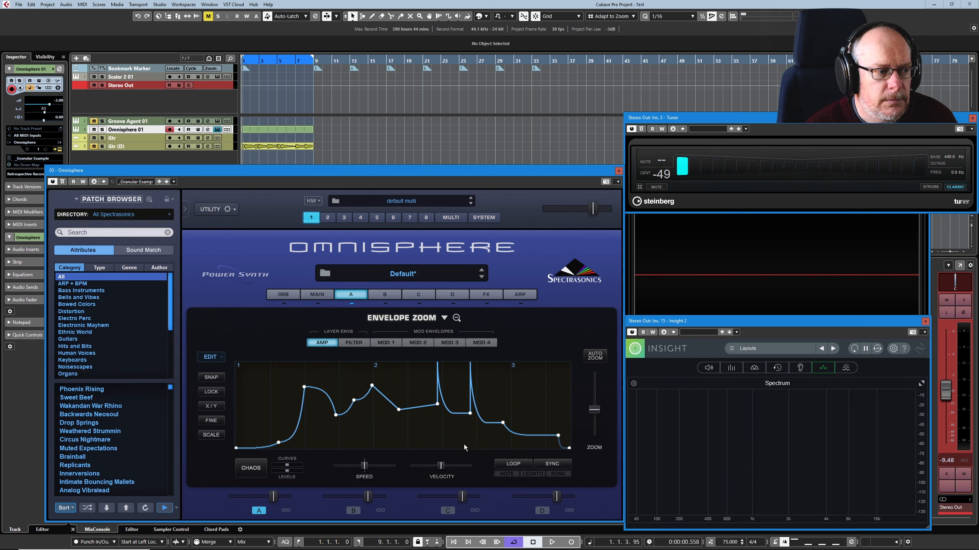
Enable Loop and Sync on the amp envelope and raise the project tempo to 202 BPM.
{"action": "left_click", "coordinate": [515, 464]}
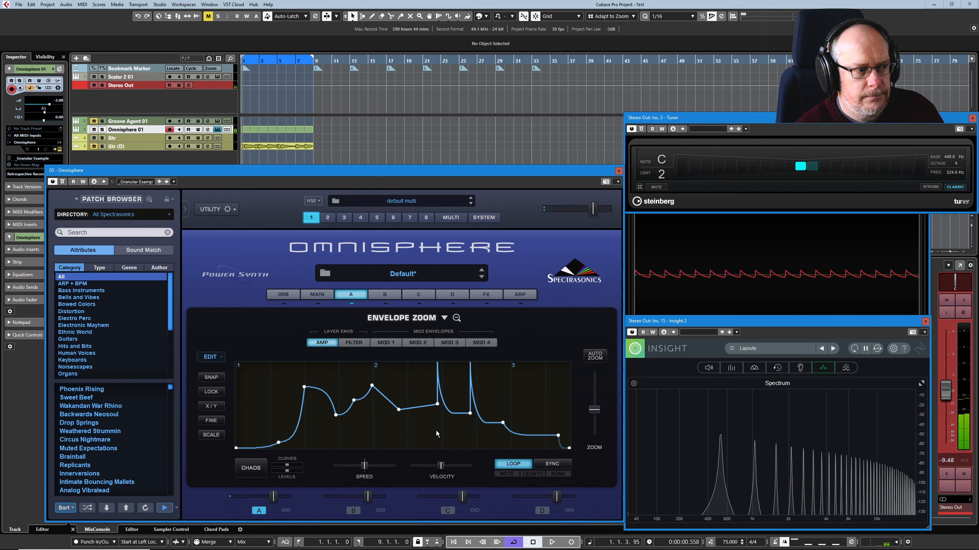
{"action": "left_click", "coordinate": [552, 465]}
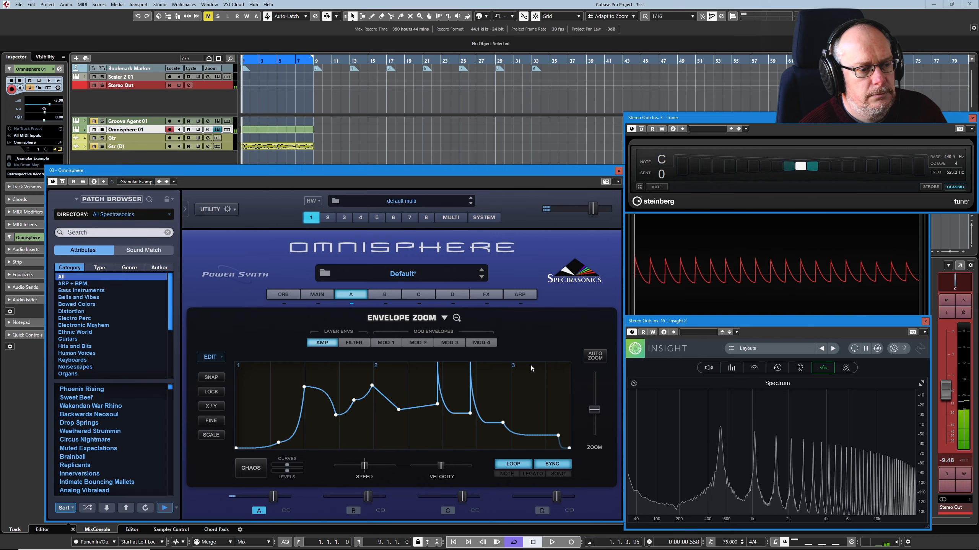
{"action": "double_click", "coordinate": [725, 544]}
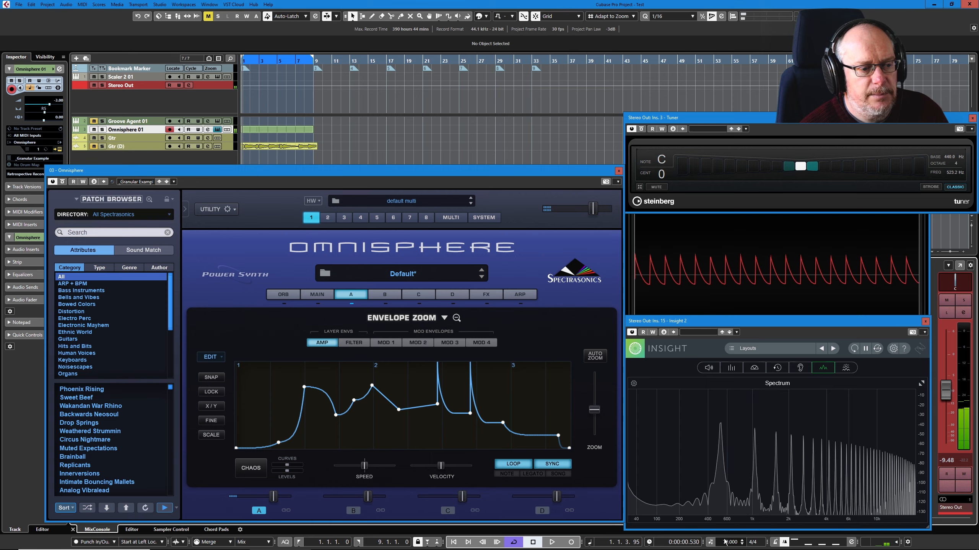
{"action": "type", "text": "92"}
{"action": "key", "text": "Return"}
{"action": "left_click_drag", "start_coordinate": [720, 523], "coordinate": [717, 411]}
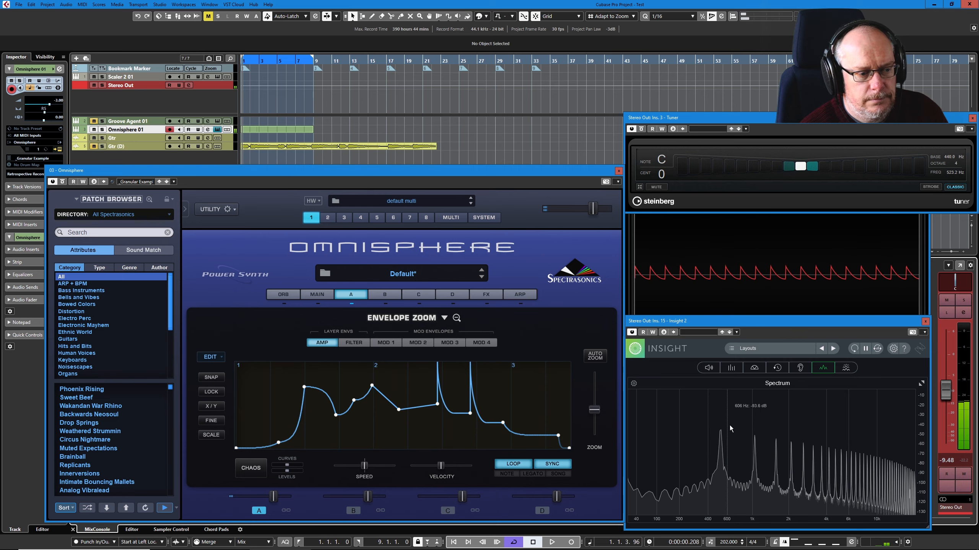
Set the project tempo back to 75 BPM and turn off the amp envelope's looping and sync.
{"action": "double_click", "coordinate": [727, 542]}
{"action": "type", "text": "75"}
{"action": "key", "text": "Return"}
{"action": "left_click", "coordinate": [512, 465]}
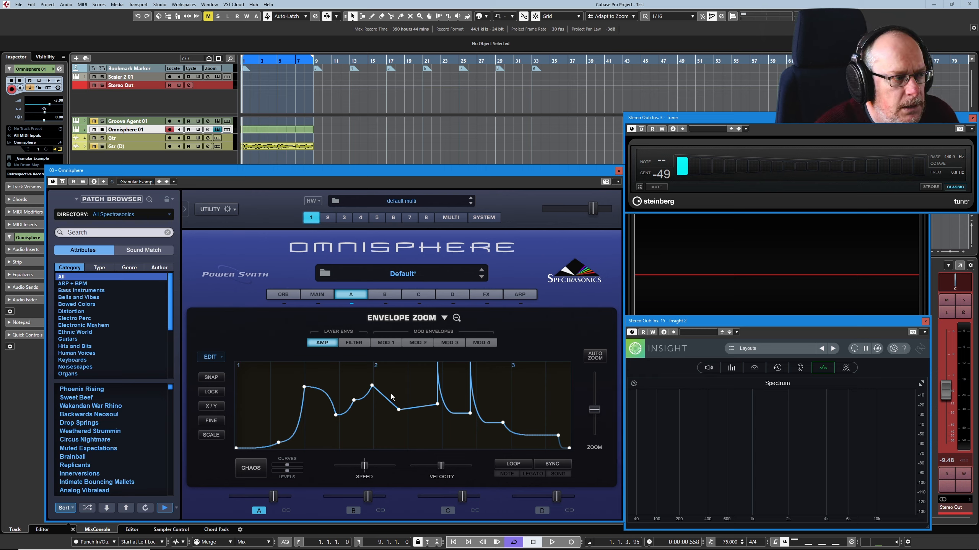
Enable Lock, move the second peak later so all following points shift with it, and auto-zoom to fit the whole envelope.
{"action": "left_click", "coordinate": [211, 392]}
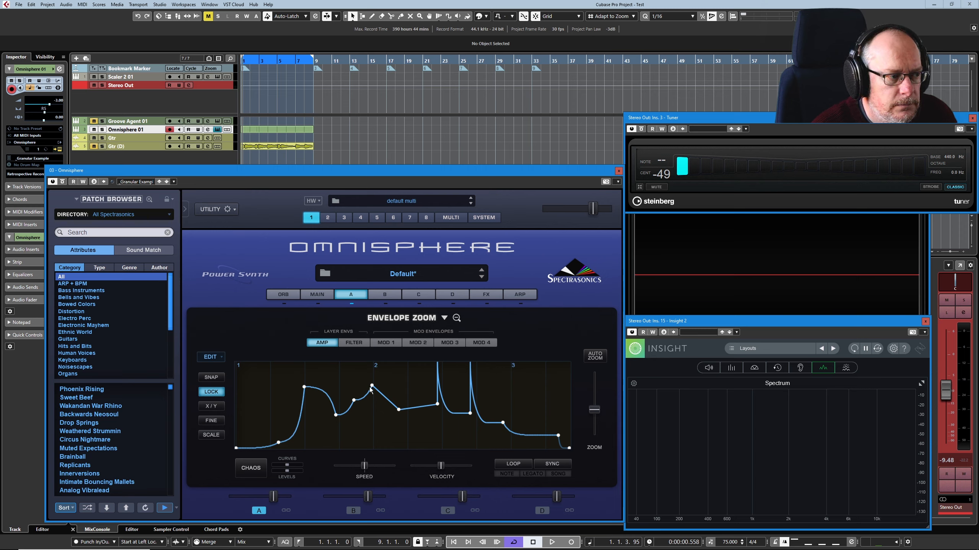
{"action": "left_click_drag", "start_coordinate": [372, 386], "coordinate": [398, 388]}
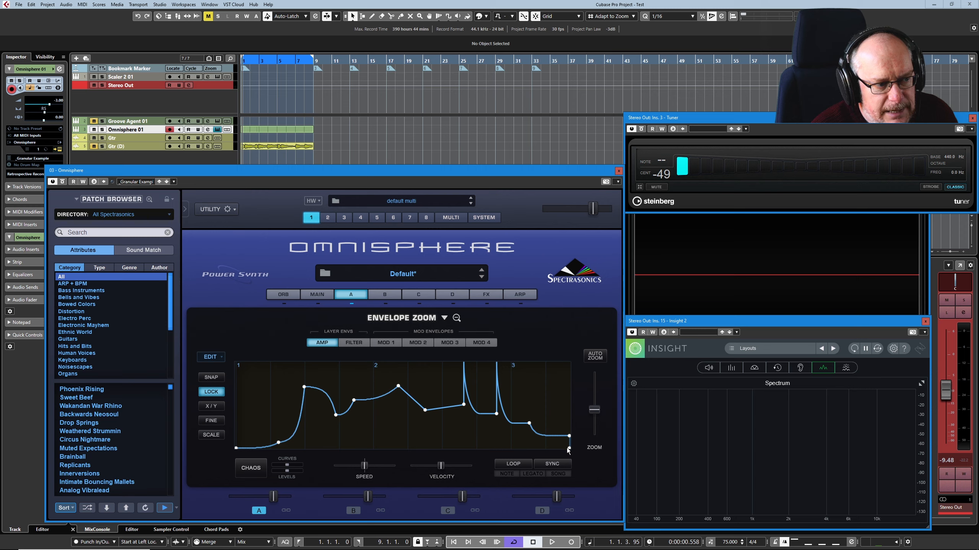
{"action": "left_click", "coordinate": [595, 357]}
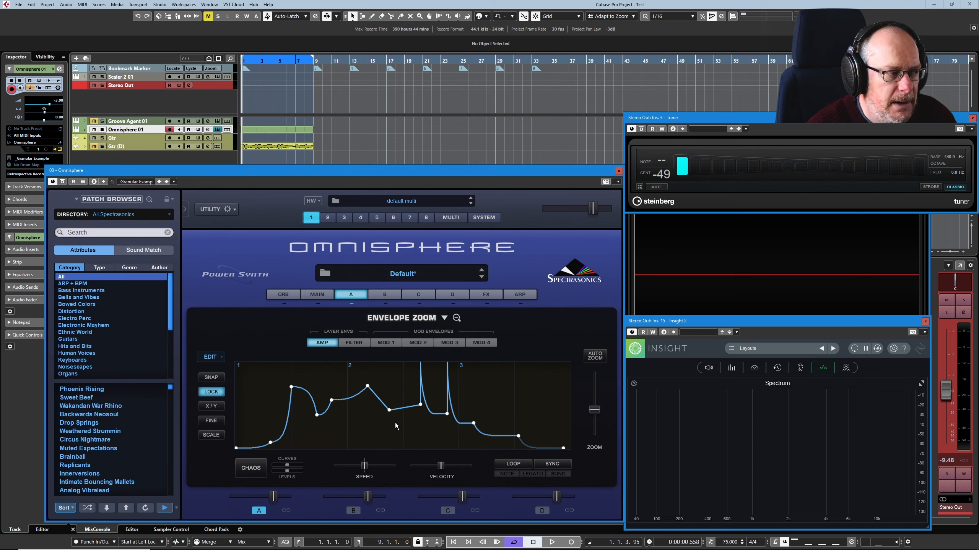
With Lock on, move the second peak far later so all following points shift with it, and auto-zoom to fit the envelope.
{"action": "mouse_move", "coordinate": [368, 385]}
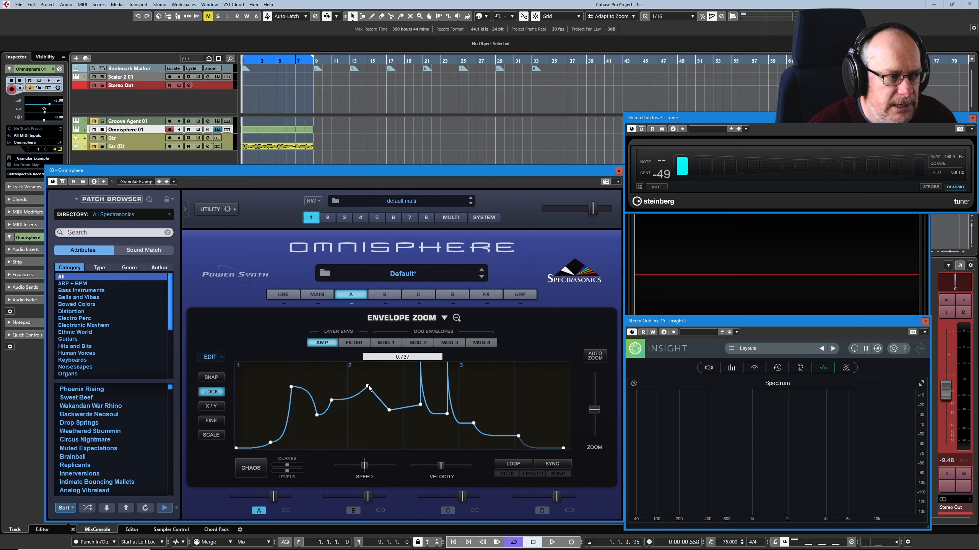
{"action": "left_click_drag", "start_coordinate": [369, 387], "coordinate": [572, 407]}
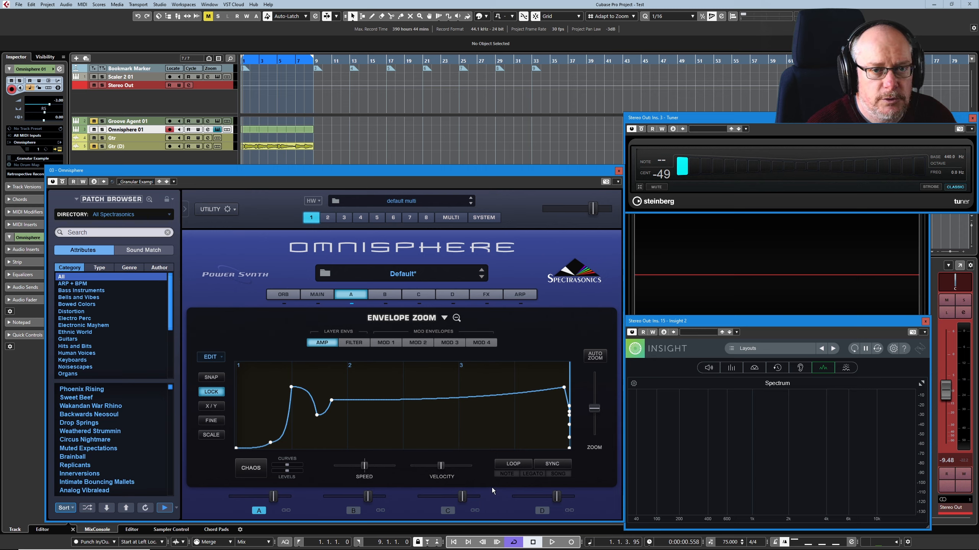
{"action": "left_click", "coordinate": [594, 355]}
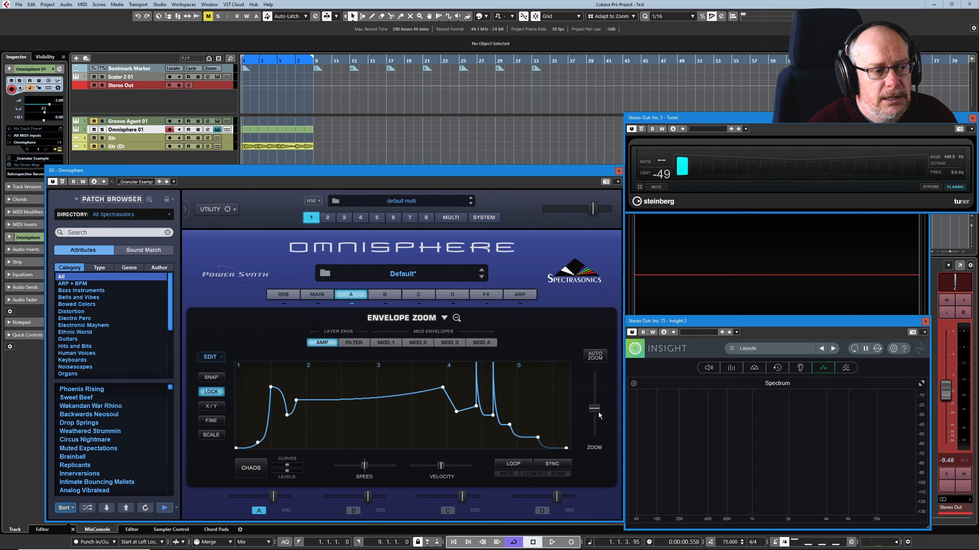
Zoom out and in on the envelope, pan along its timeline to examine the points, and auto-zoom back to the full shape.
{"action": "mouse_move", "coordinate": [595, 411]}
{"action": "left_mouse_down"}
{"action": "mouse_move", "coordinate": [595, 450]}
{"action": "mouse_move", "coordinate": [590, 370]}
{"action": "mouse_move", "coordinate": [592, 409]}
{"action": "mouse_move", "coordinate": [591, 401]}
{"action": "left_mouse_up"}
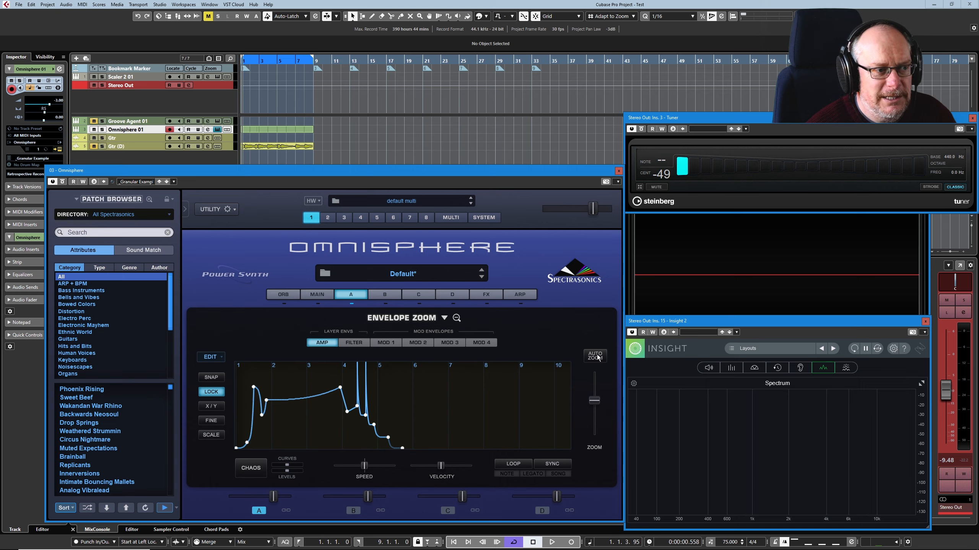
{"action": "left_click", "coordinate": [597, 356]}
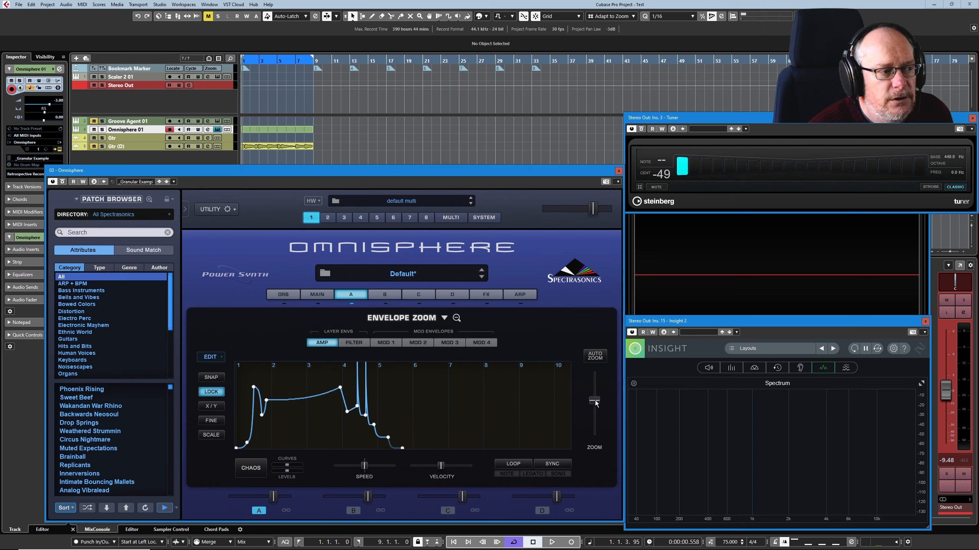
{"action": "left_click_drag", "start_coordinate": [595, 403], "coordinate": [594, 414]}
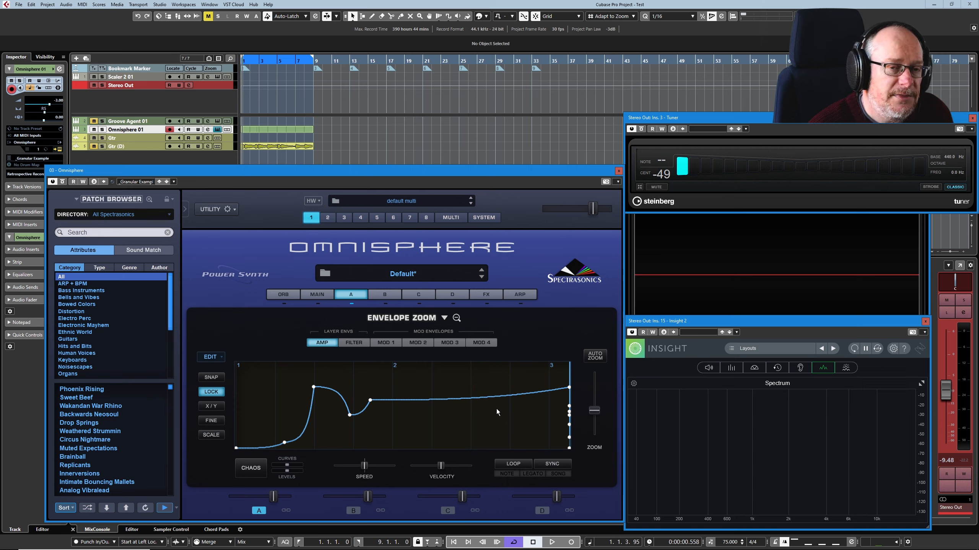
{"action": "left_click_drag", "start_coordinate": [497, 409], "coordinate": [311, 405]}
{"action": "left_click_drag", "start_coordinate": [488, 411], "coordinate": [325, 409]}
{"action": "mouse_move", "coordinate": [474, 393]}
{"action": "left_mouse_down"}
{"action": "mouse_move", "coordinate": [343, 393]}
{"action": "mouse_move", "coordinate": [470, 391]}
{"action": "left_mouse_up"}
{"action": "mouse_move", "coordinate": [310, 419]}
{"action": "left_mouse_down"}
{"action": "mouse_move", "coordinate": [428, 420]}
{"action": "mouse_move", "coordinate": [462, 388]}
{"action": "mouse_move", "coordinate": [412, 393]}
{"action": "left_mouse_up"}
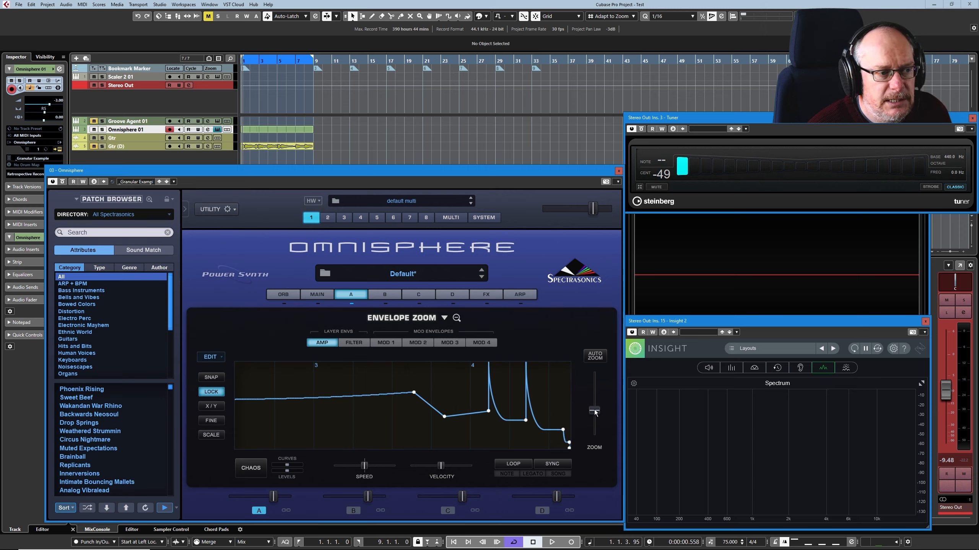
{"action": "left_click_drag", "start_coordinate": [594, 411], "coordinate": [592, 421]}
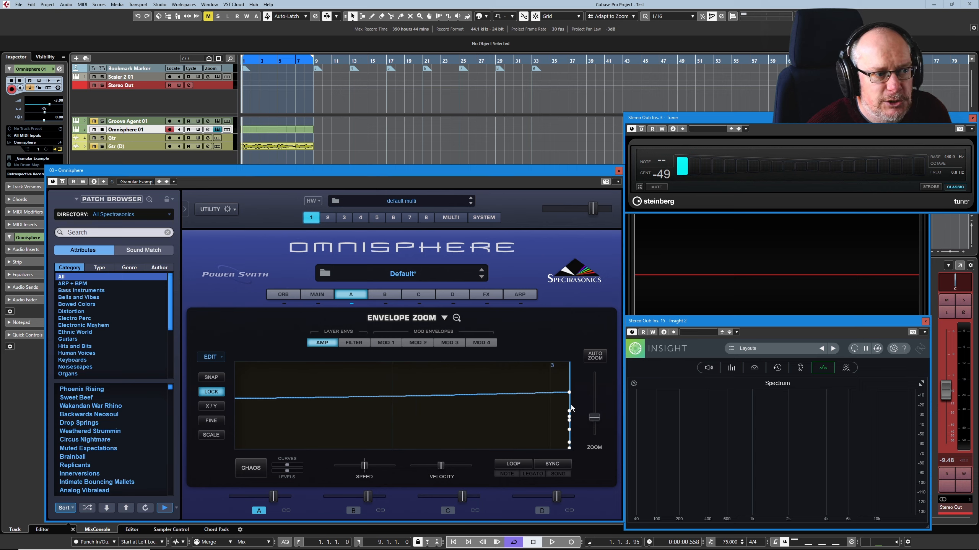
{"action": "left_click", "coordinate": [595, 355]}
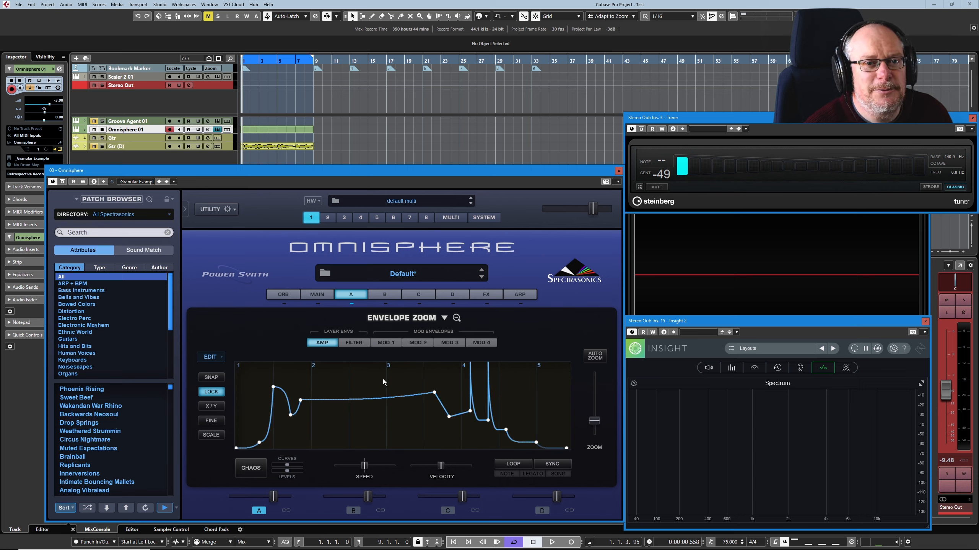
Enable X/Y and move the second peak along one axis at a time: down to 0.119, back up to 0.660, and earlier.
{"action": "left_click", "coordinate": [211, 407]}
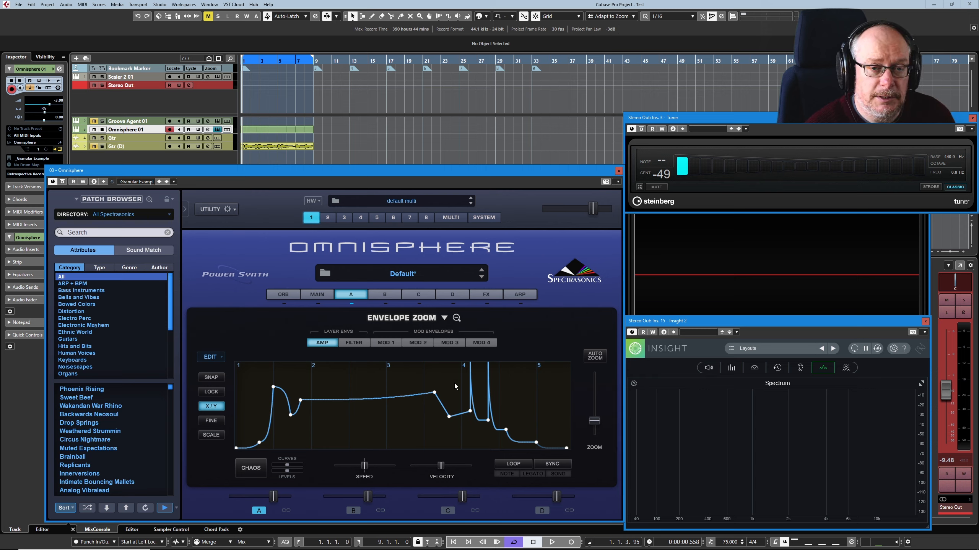
{"action": "mouse_move", "coordinate": [435, 393]}
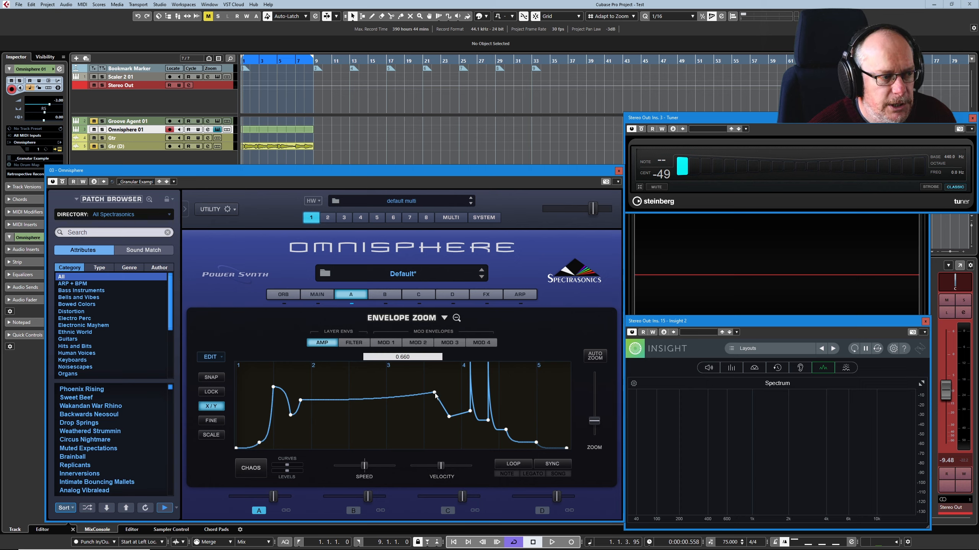
{"action": "scroll", "coordinate": [434, 394], "scroll_direction": "up", "scroll_amount": 2}
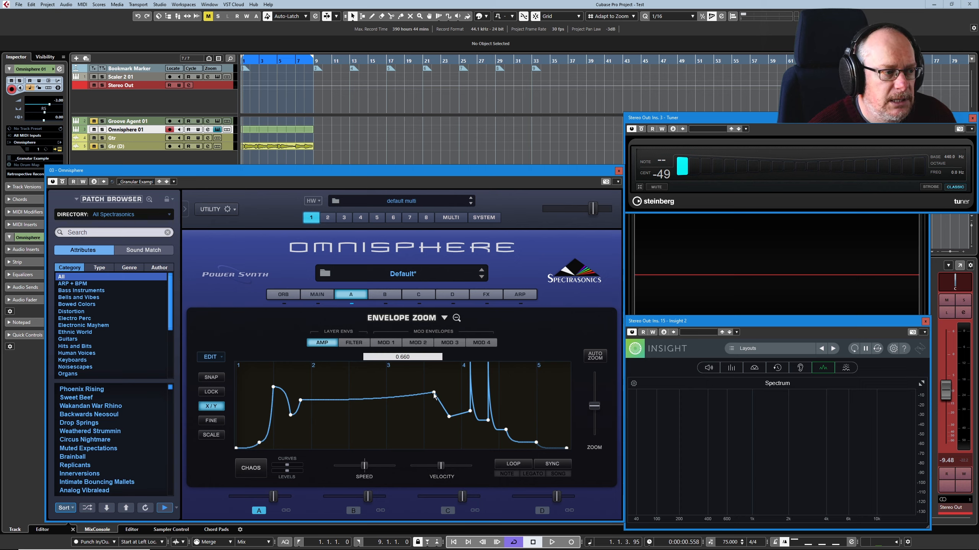
{"action": "left_click_drag", "start_coordinate": [434, 394], "coordinate": [431, 441]}
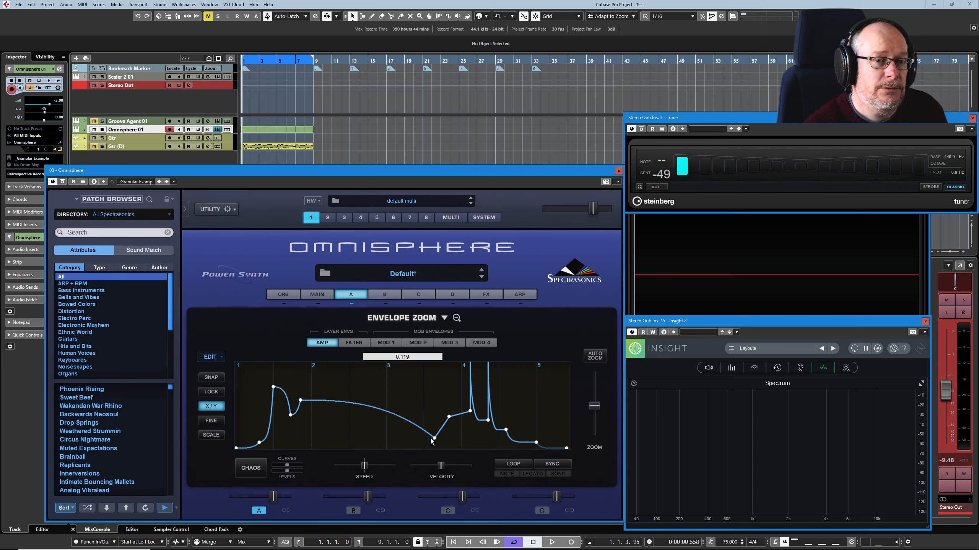
{"action": "left_click_drag", "start_coordinate": [432, 441], "coordinate": [397, 394]}
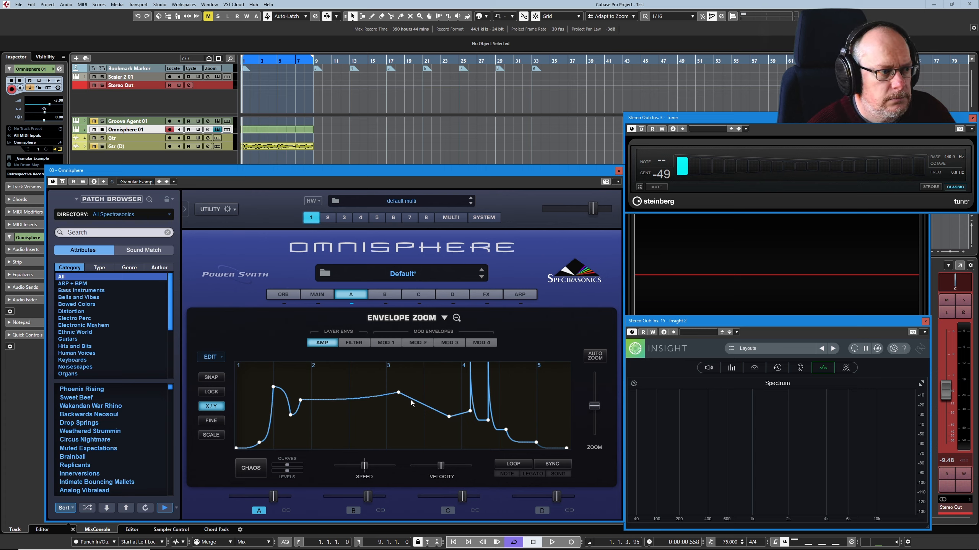
Bring the second peak level with the preceding point, turn off X/Y, and nudge it slightly earlier using Fine.
{"action": "left_click", "coordinate": [398, 393]}
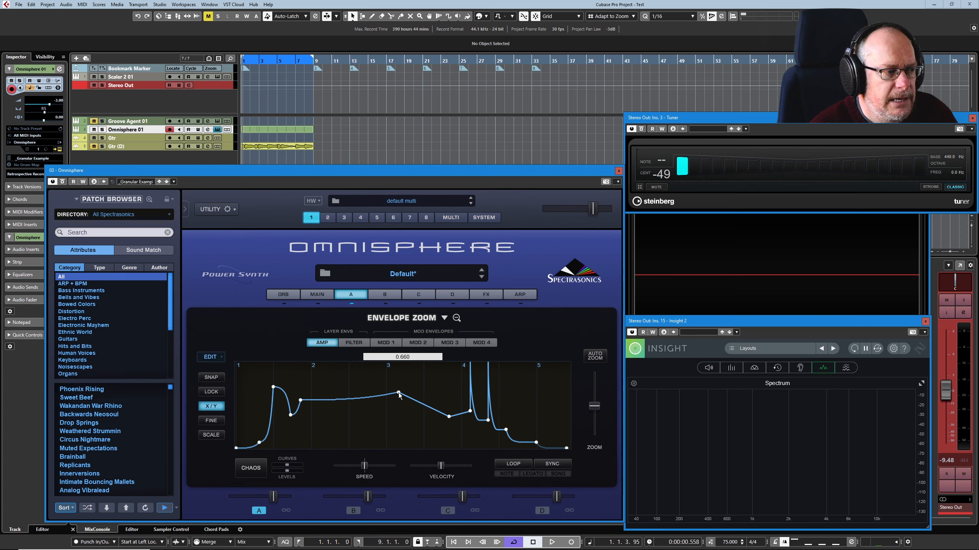
{"action": "mouse_move", "coordinate": [398, 394]}
{"action": "left_mouse_down"}
{"action": "mouse_move", "coordinate": [398, 406]}
{"action": "mouse_move", "coordinate": [396, 385]}
{"action": "mouse_move", "coordinate": [400, 433]}
{"action": "mouse_move", "coordinate": [399, 373]}
{"action": "mouse_move", "coordinate": [402, 428]}
{"action": "mouse_move", "coordinate": [399, 394]}
{"action": "left_mouse_up"}
{"action": "left_click_drag", "start_coordinate": [399, 383], "coordinate": [390, 401]}
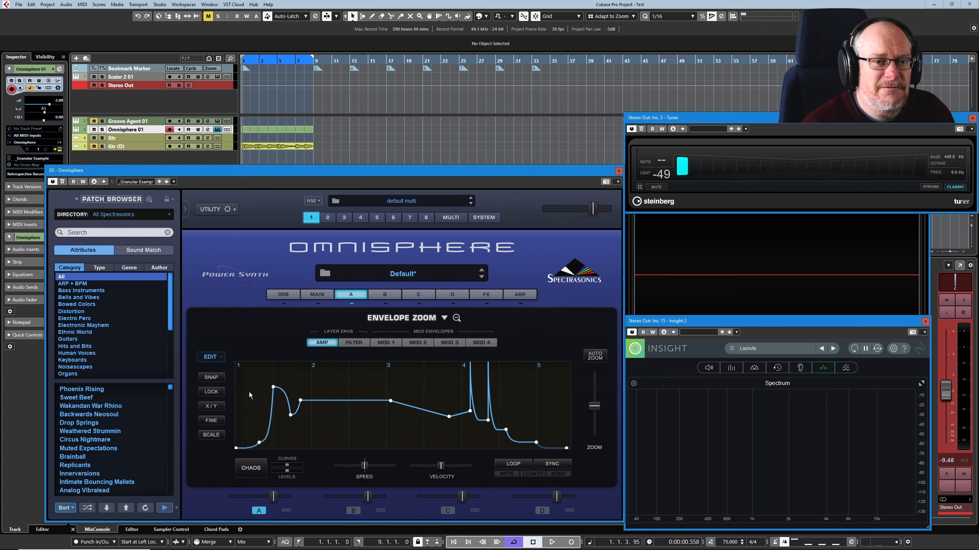
{"action": "left_click", "coordinate": [392, 402]}
{"action": "left_click_drag", "start_coordinate": [419, 398], "coordinate": [314, 403]}
{"action": "left_click", "coordinate": [211, 420]}
Enable Scale, move the former second peak later to stretch the whole envelope proportionally, auto-zoom to fit, and turn Scale off.
{"action": "left_click", "coordinate": [206, 434]}
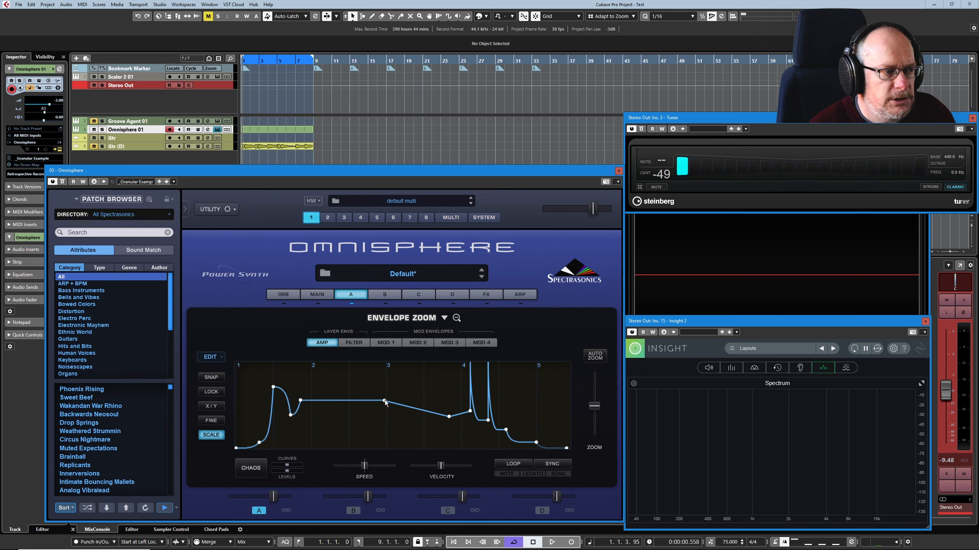
{"action": "mouse_move", "coordinate": [385, 401]}
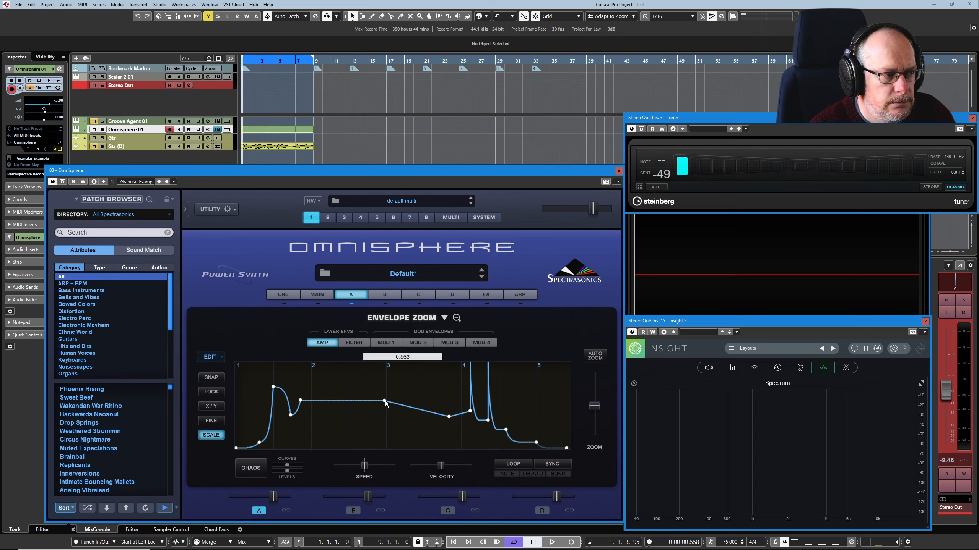
{"action": "left_click_drag", "start_coordinate": [385, 401], "coordinate": [494, 417]}
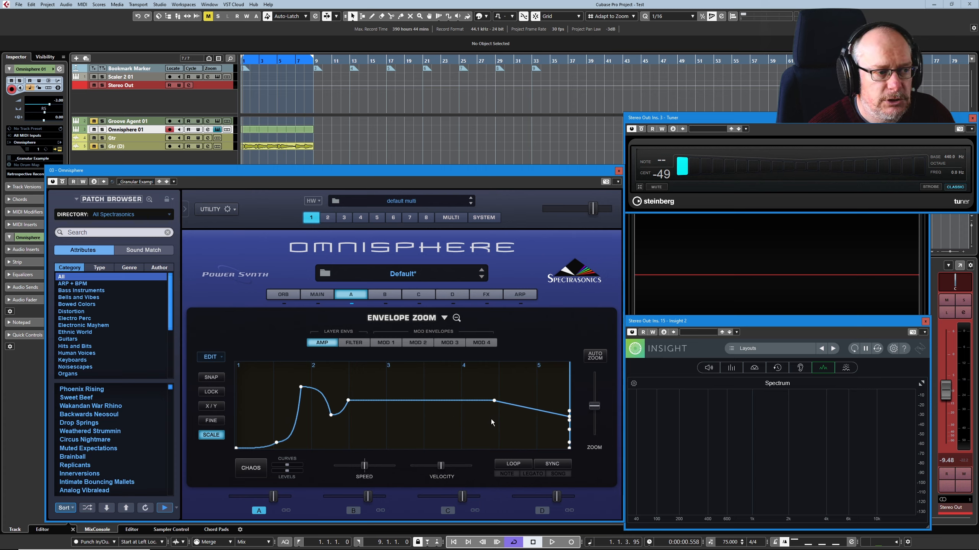
{"action": "left_click", "coordinate": [598, 359]}
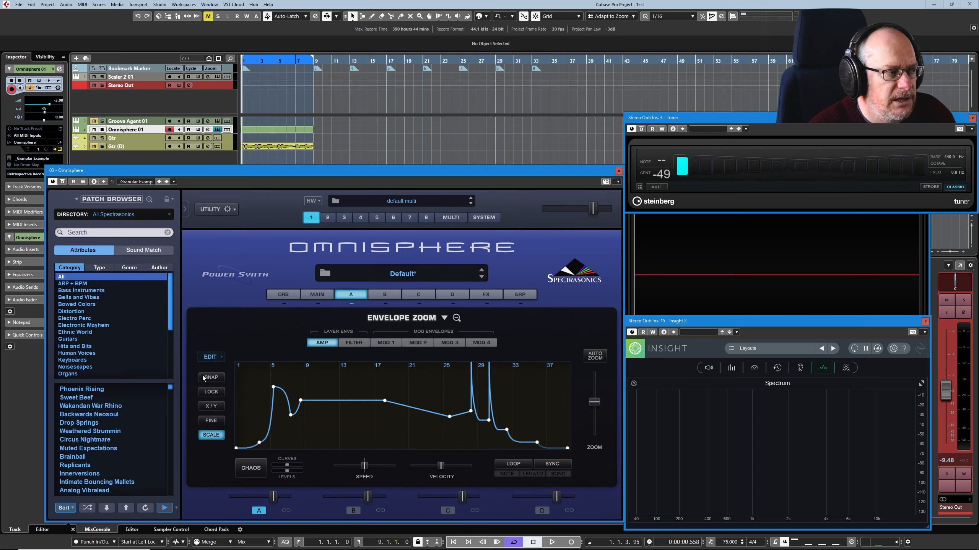
{"action": "left_click", "coordinate": [210, 435]}
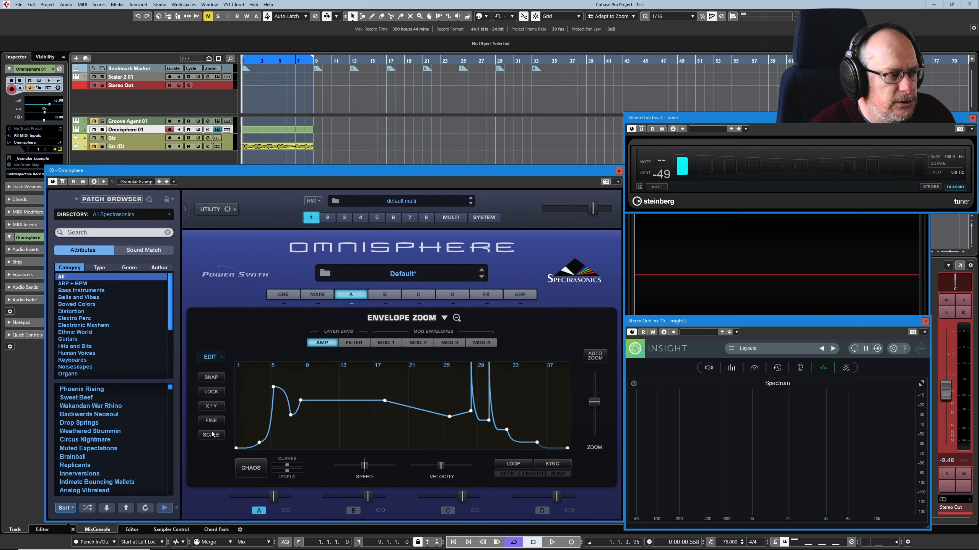
Enable Snap and move the point ending the flat section along the grid, turn Snap off, and place the point earlier and lower.
{"action": "left_click", "coordinate": [208, 378]}
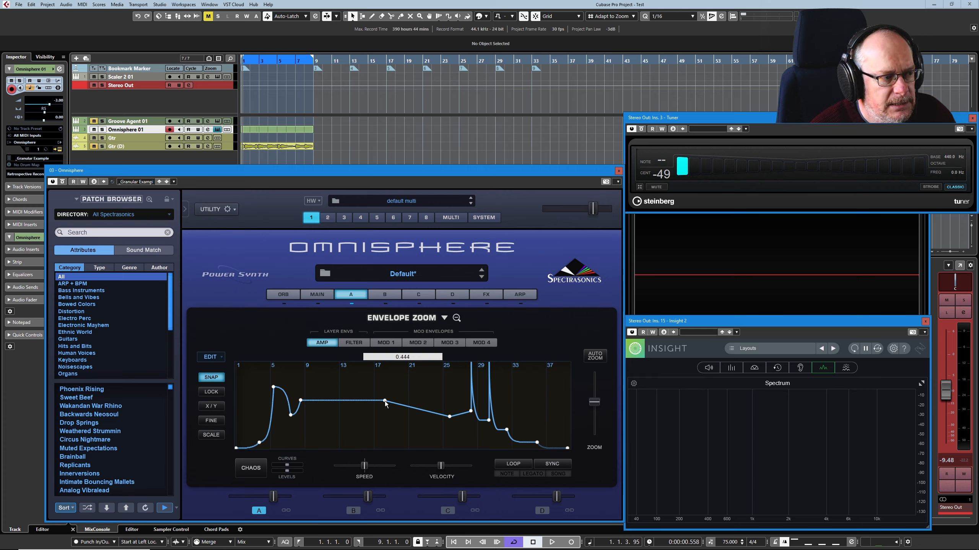
{"action": "left_click_drag", "start_coordinate": [385, 401], "coordinate": [391, 401]}
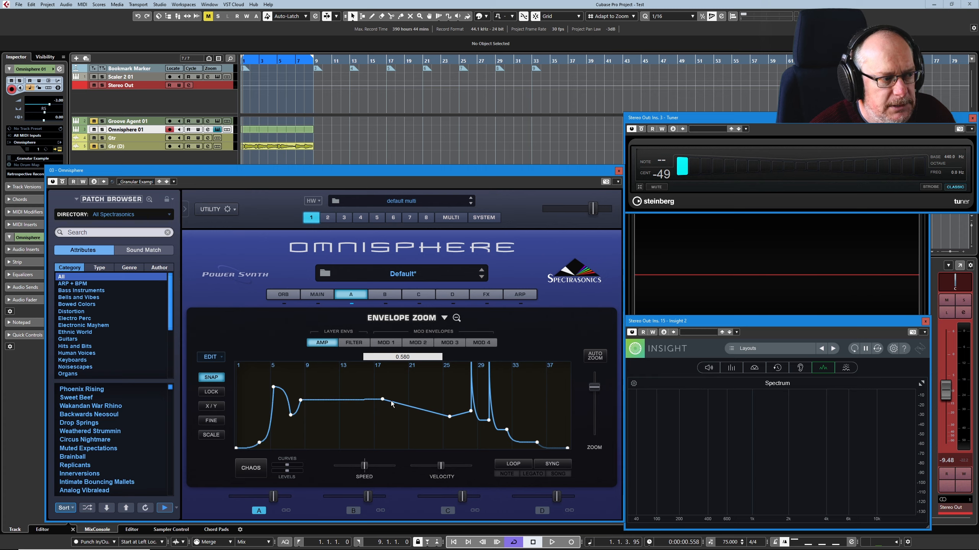
{"action": "left_click", "coordinate": [217, 379]}
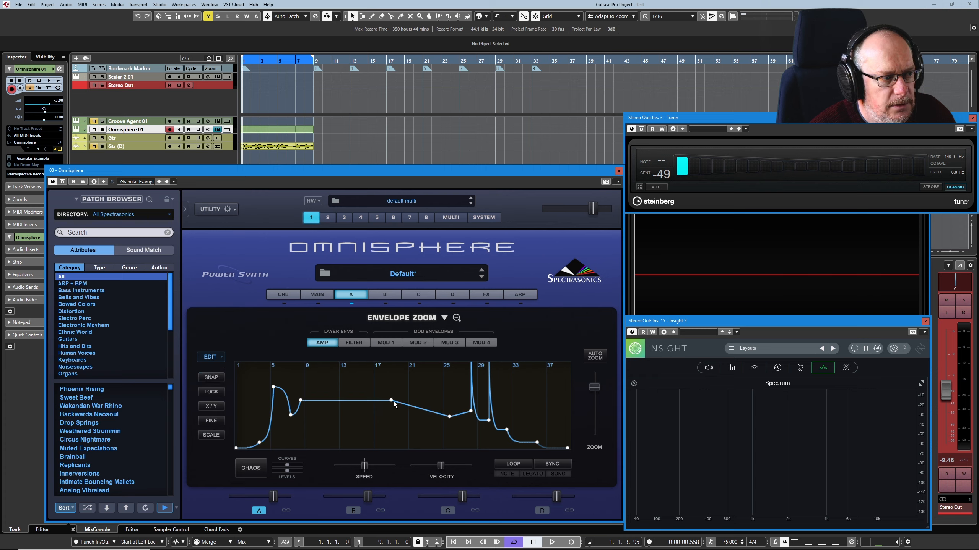
{"action": "left_click_drag", "start_coordinate": [392, 400], "coordinate": [370, 429]}
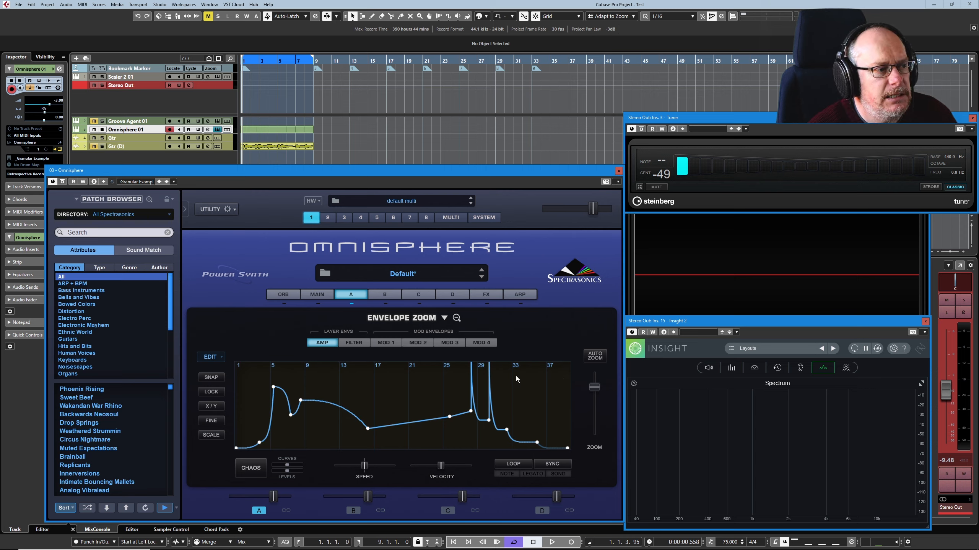
Compare the amp envelope's basic ADSR sliders with its multi-point shape by switching between the layer page and Envelope Zoom.
{"action": "left_click", "coordinate": [457, 318]}
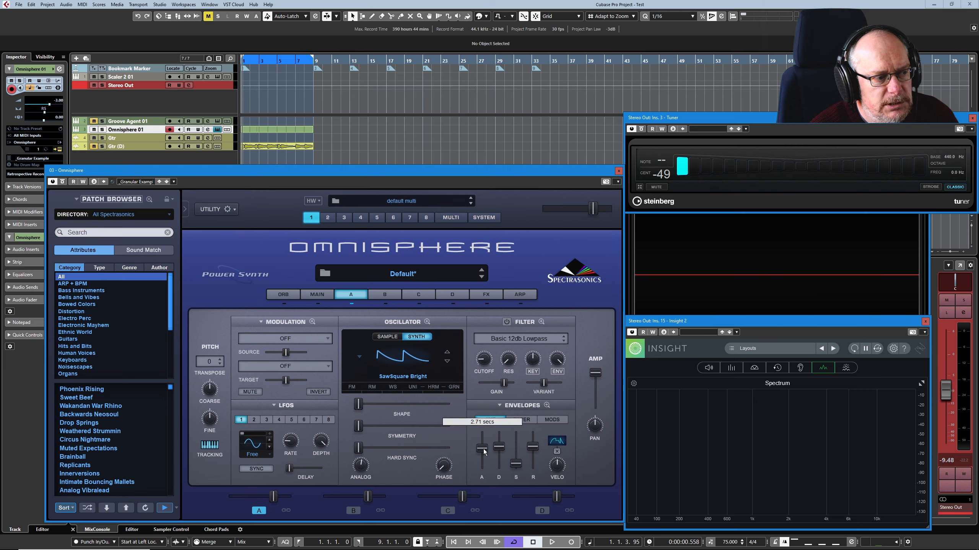
{"action": "mouse_move", "coordinate": [502, 447]}
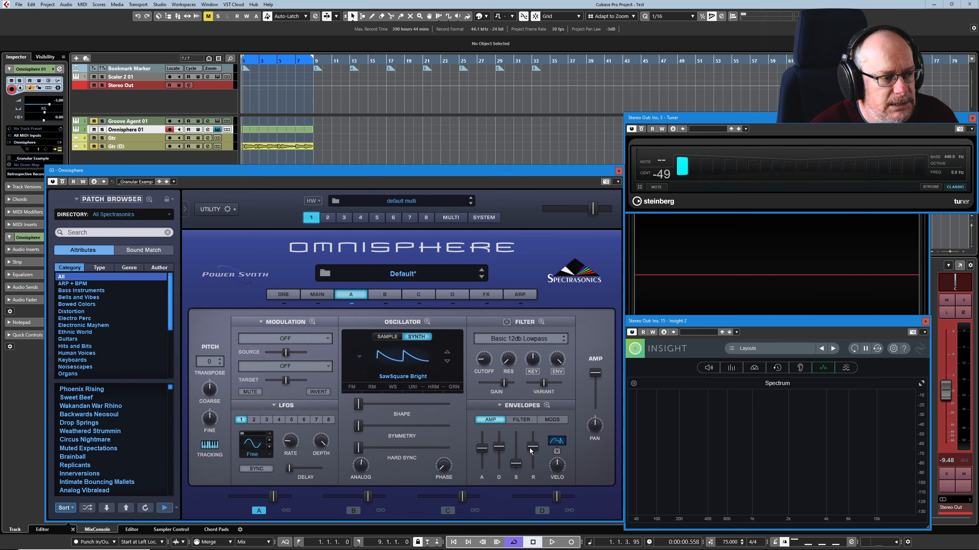
{"action": "mouse_move", "coordinate": [533, 447]}
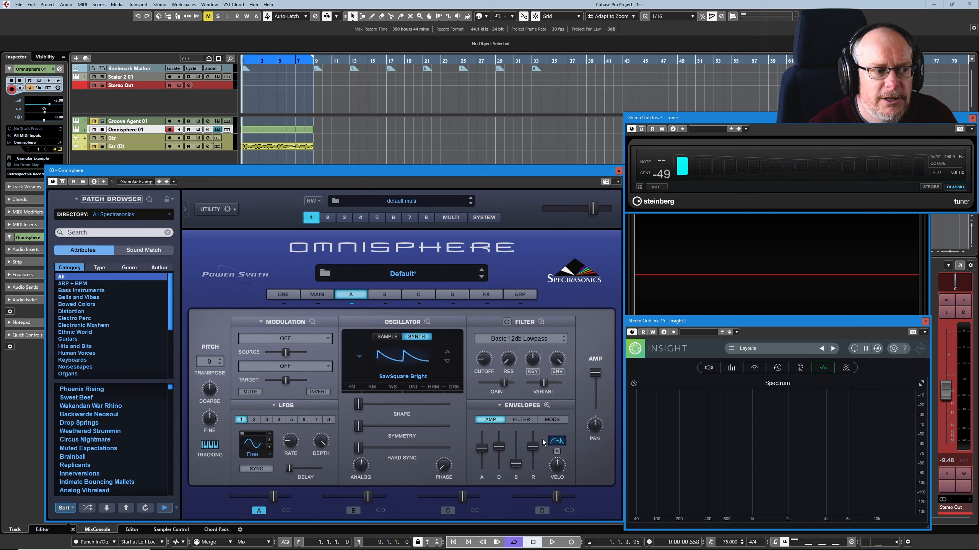
{"action": "left_click", "coordinate": [546, 405]}
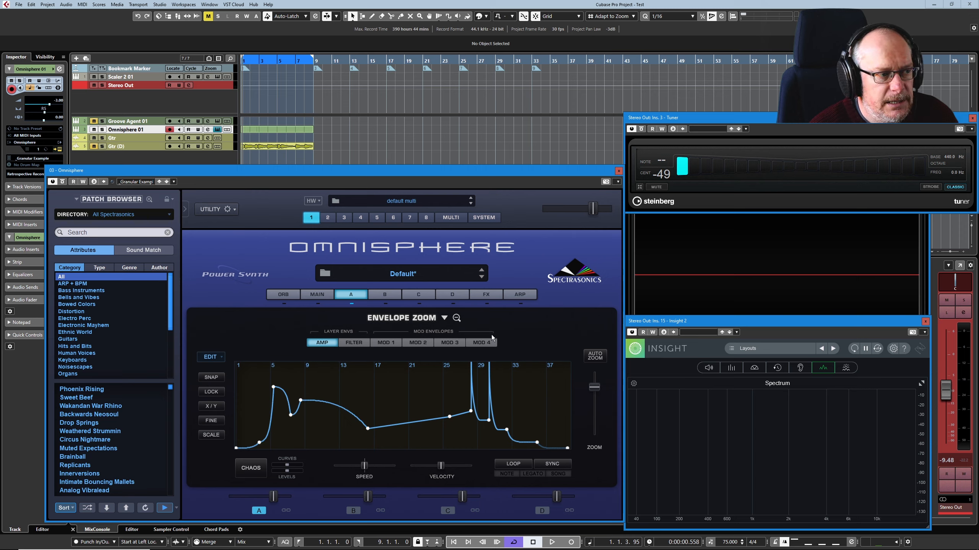
{"action": "left_click", "coordinate": [457, 319]}
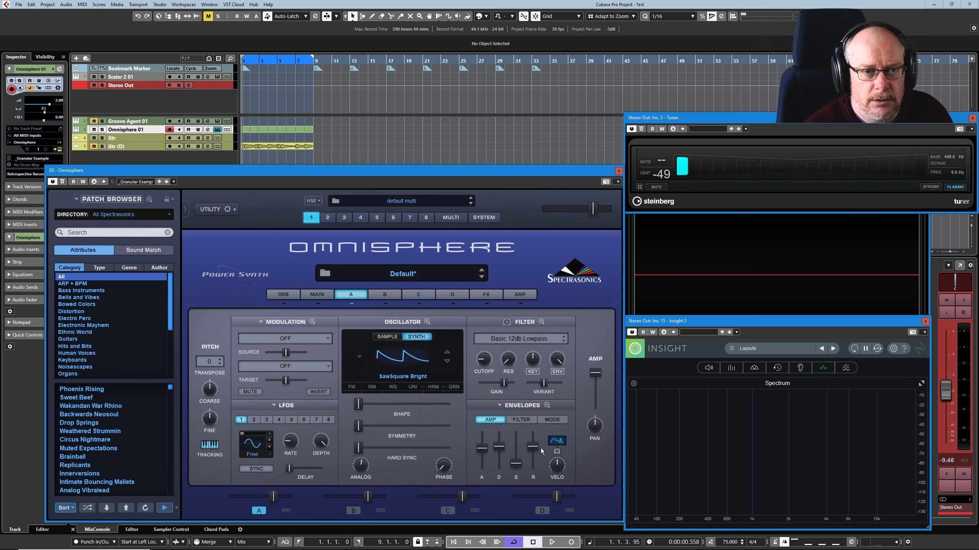
{"action": "left_click", "coordinate": [546, 405]}
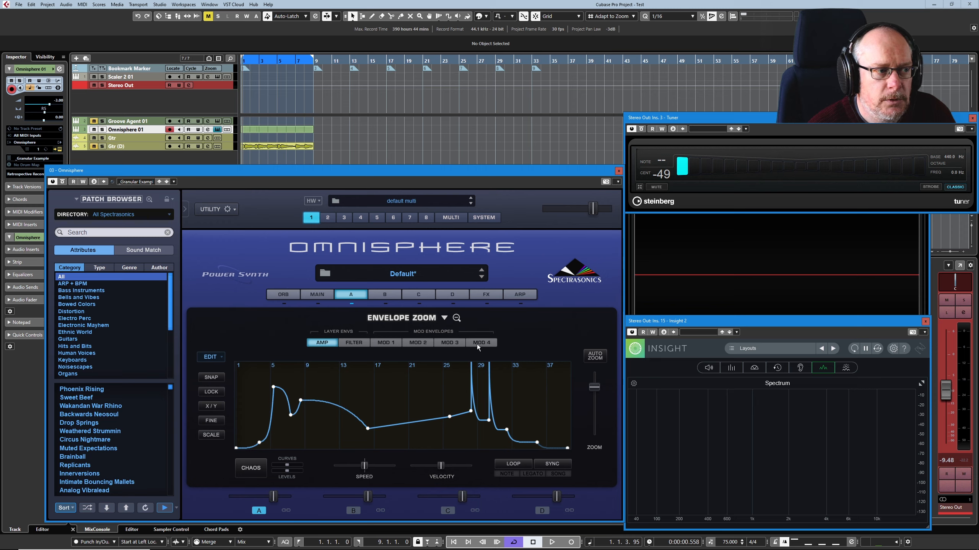
{"action": "left_click", "coordinate": [456, 318]}
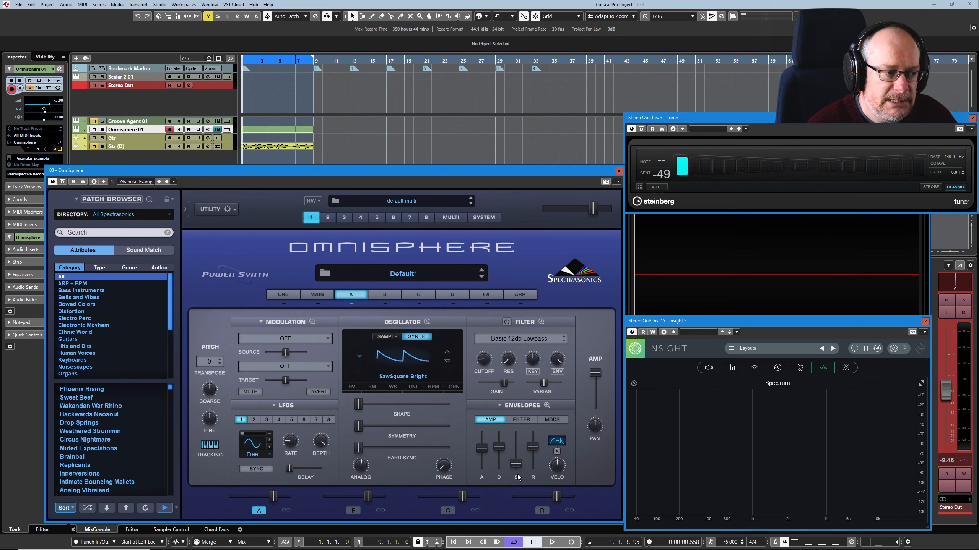
{"action": "left_click", "coordinate": [547, 405]}
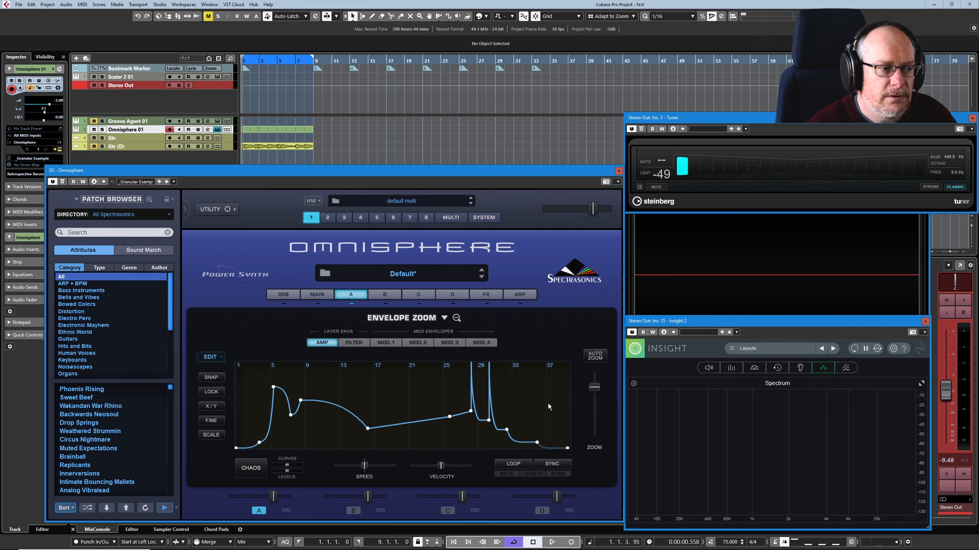